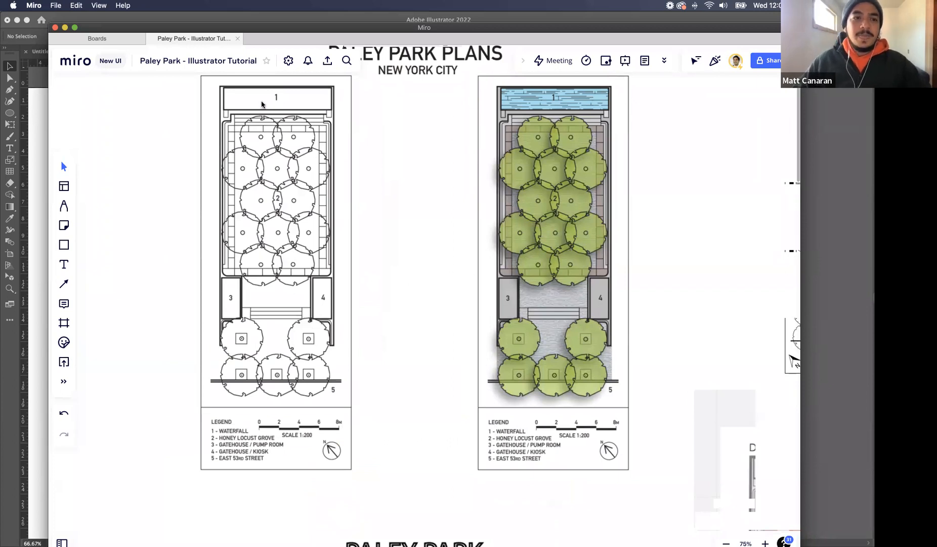
# Switch from the Miro board to Illustrator and choose the Automation workspace
pyautogui.click(65, 27)
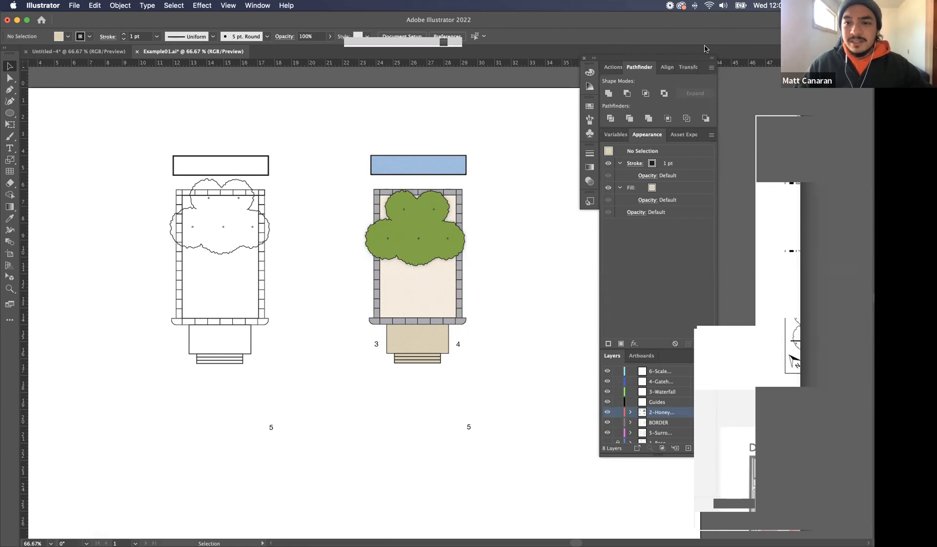
pyautogui.click(268, 9)
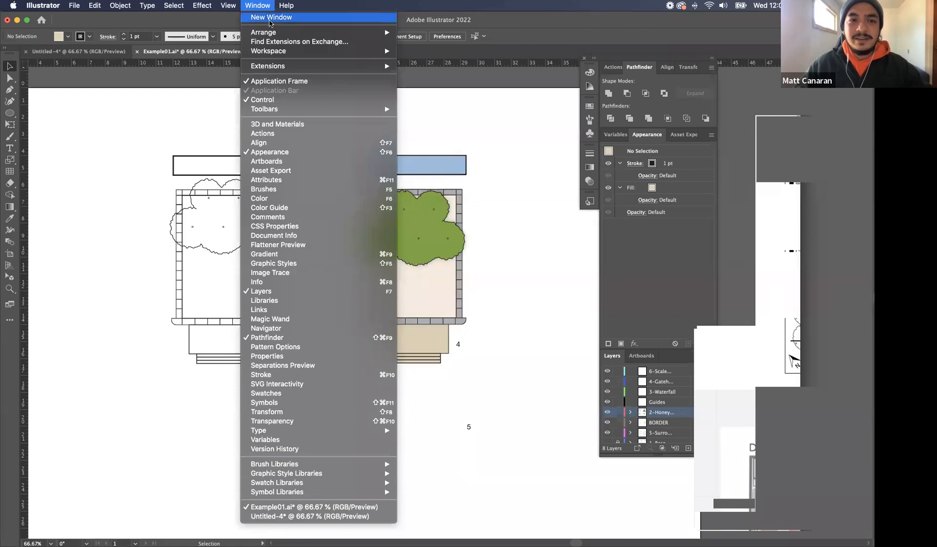
pyautogui.moveTo(266, 37)
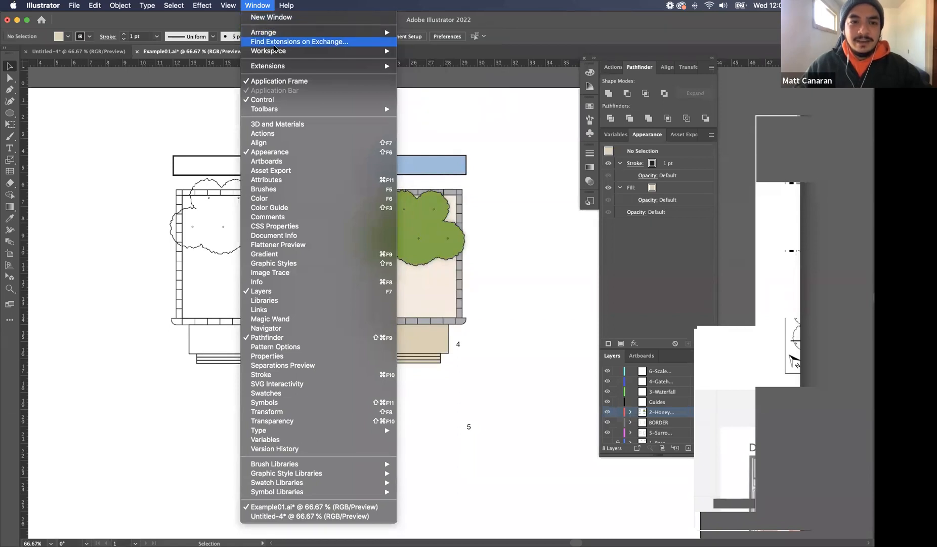
pyautogui.moveTo(306, 53)
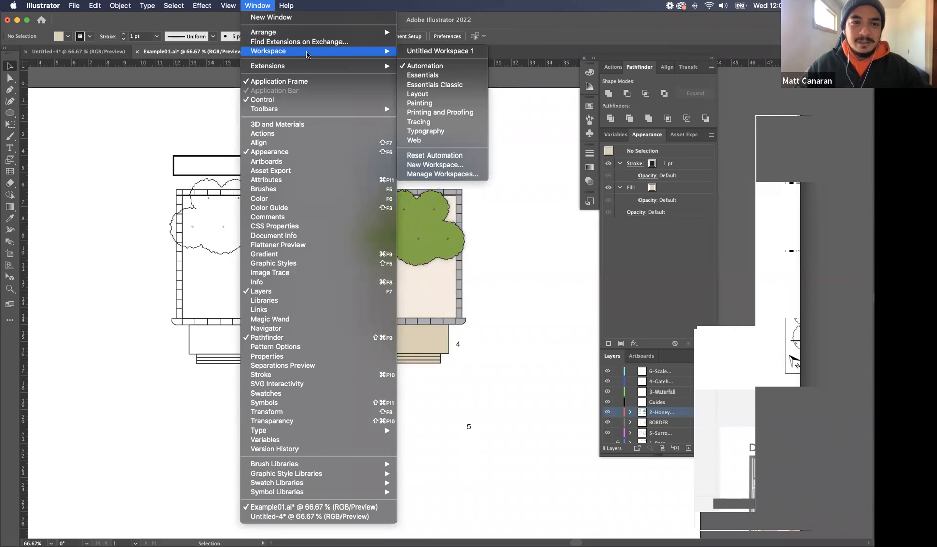
pyautogui.click(432, 67)
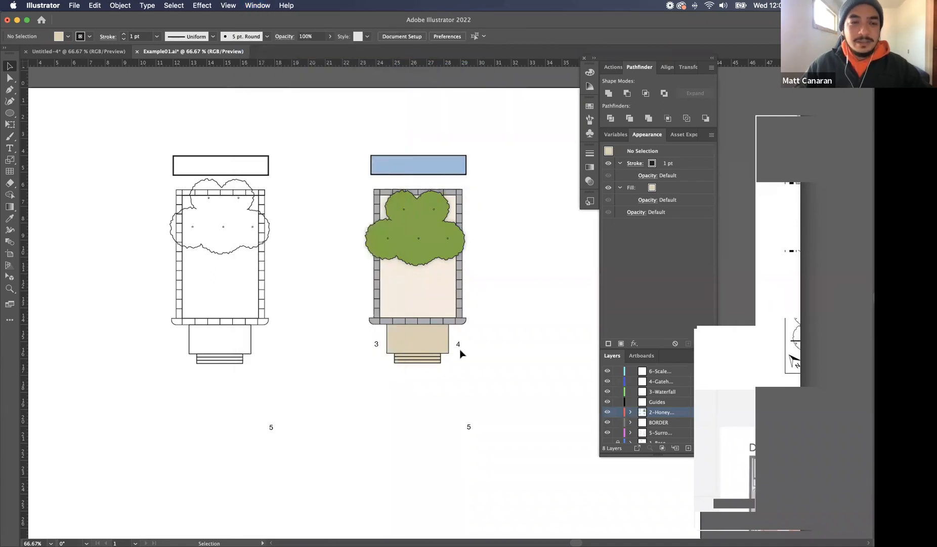
# Try out the Tracing workspace and return to the Automation workspace
pyautogui.click(228, 5)
pyautogui.moveTo(270, 6)
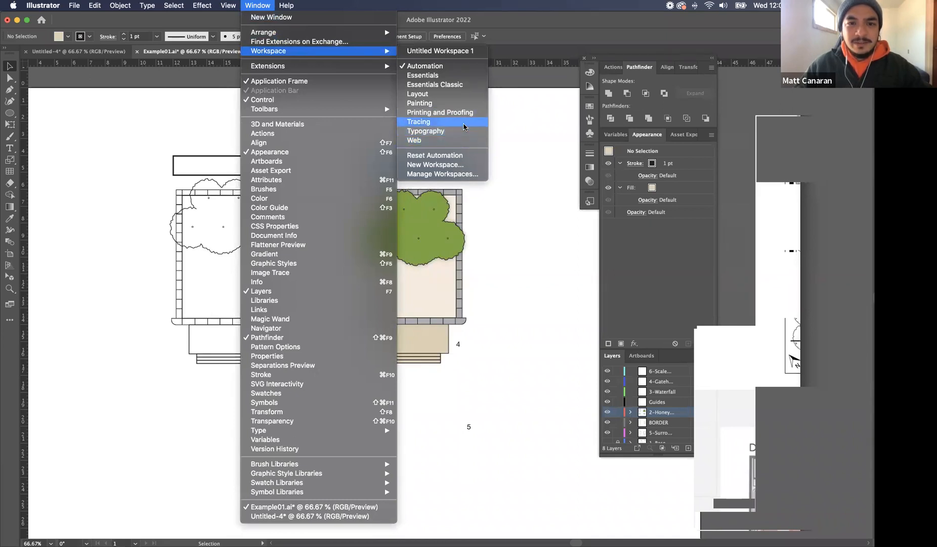
pyautogui.click(462, 125)
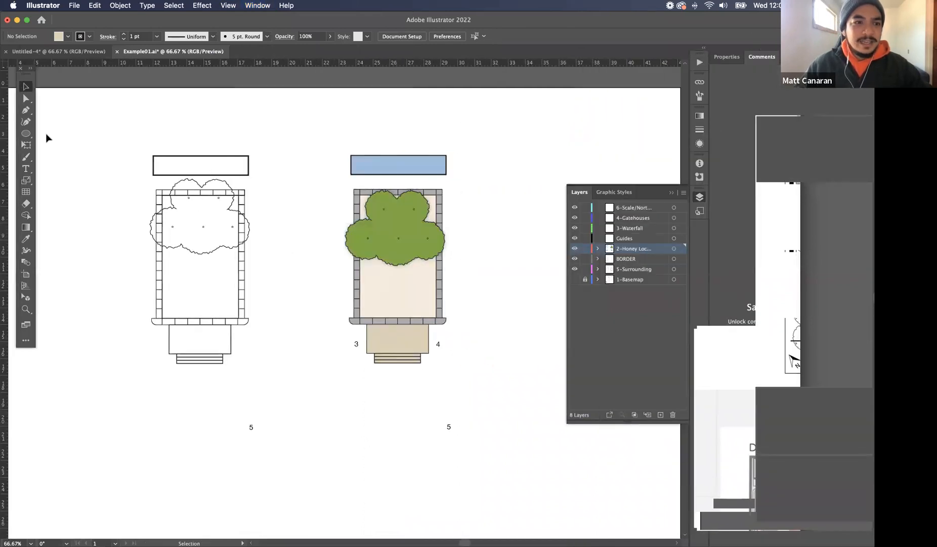
pyautogui.click(257, 5)
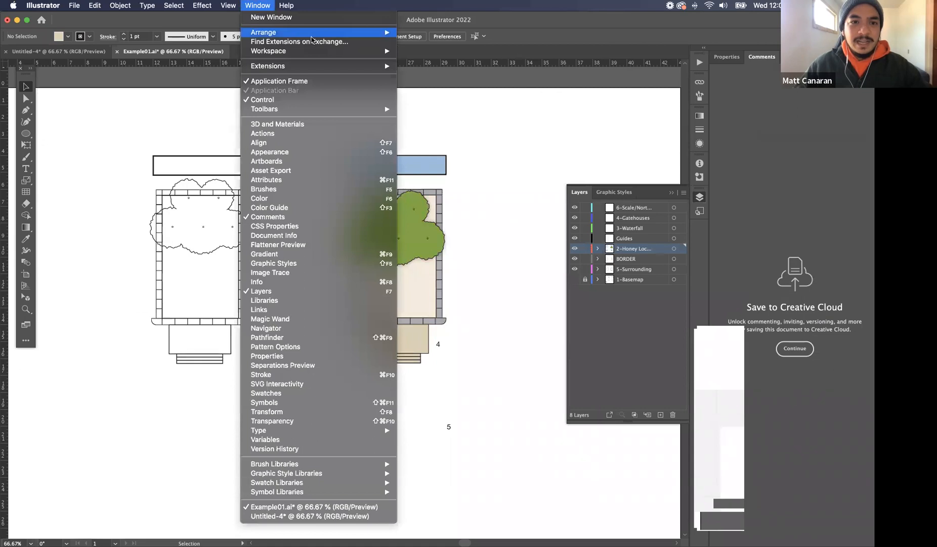
pyautogui.moveTo(364, 51)
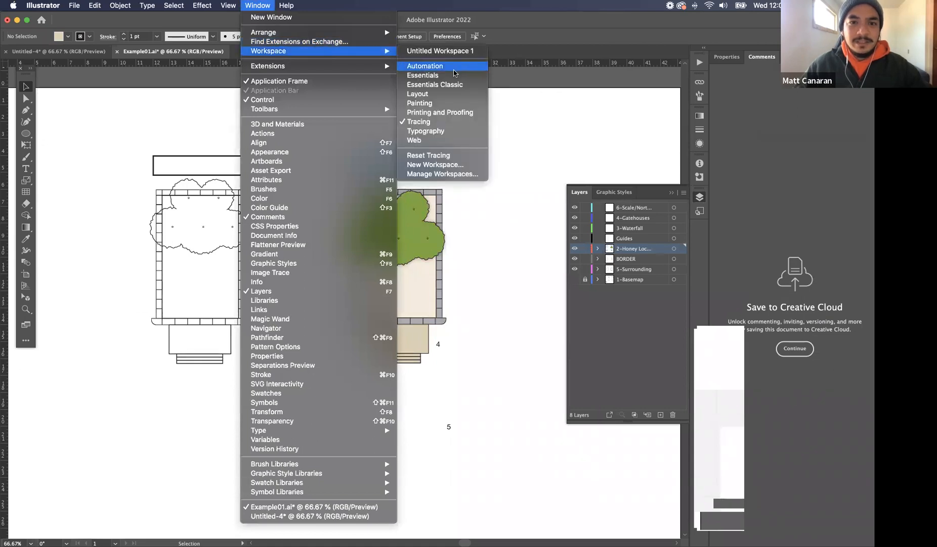
pyautogui.click(454, 72)
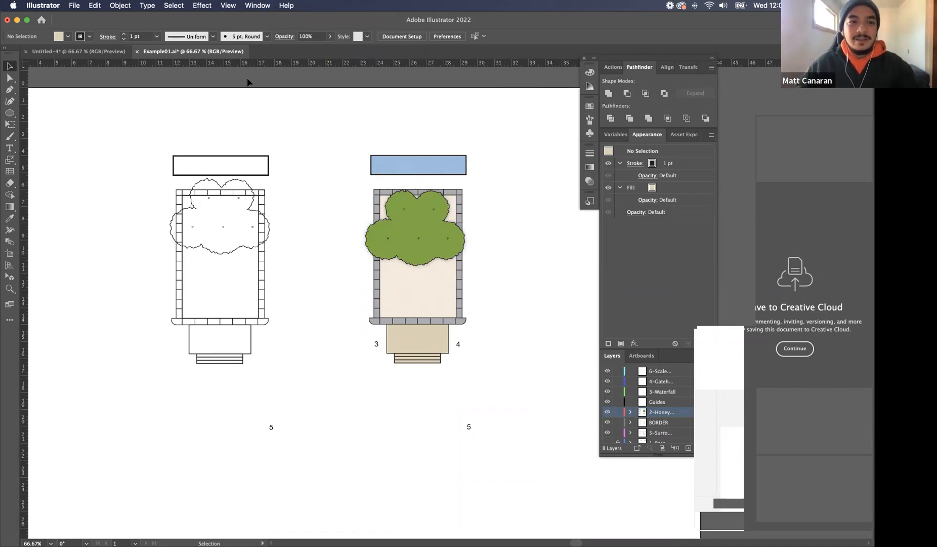
pyautogui.hscroll(-2, 248, 81)
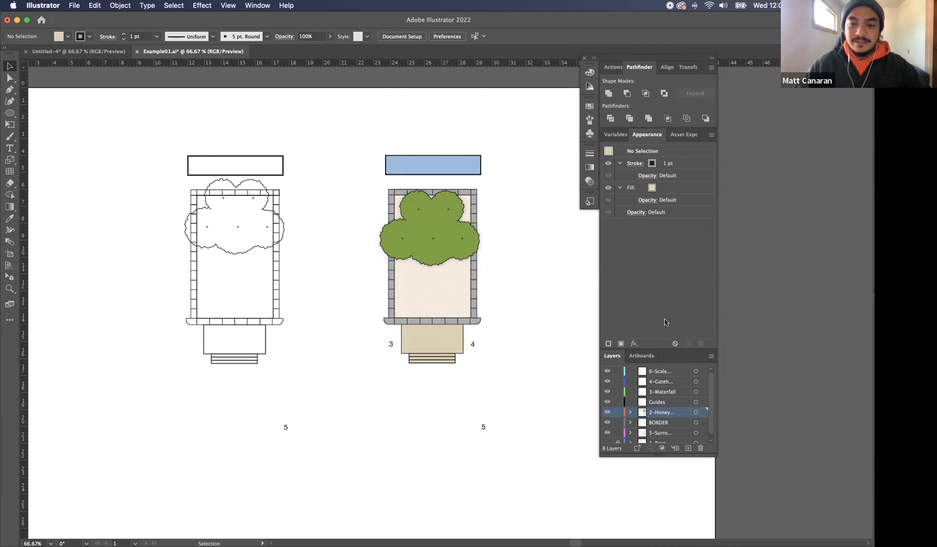
# Check the installed and available apps in Creative Cloud and close its window
pyautogui.click(696, 7)
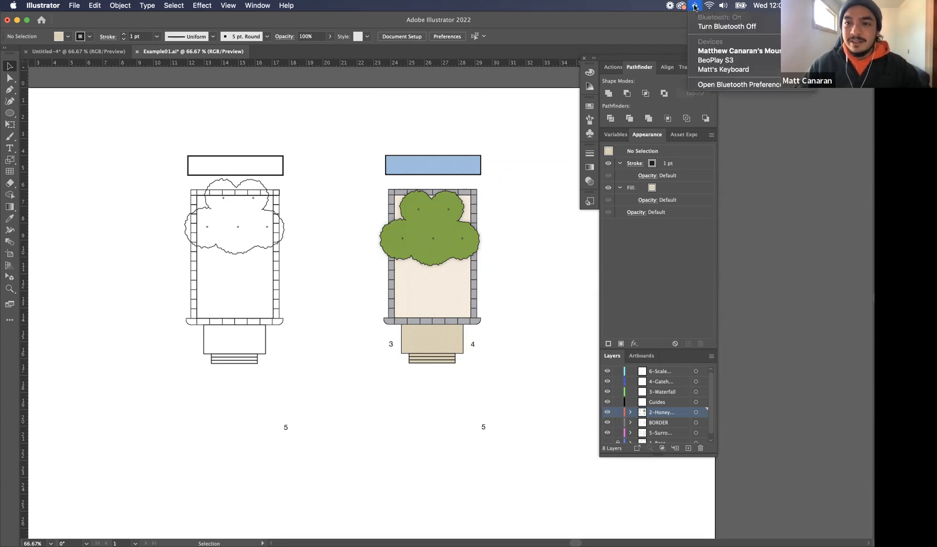
pyautogui.click(684, 7)
pyautogui.scroll(-5, 350, 361)
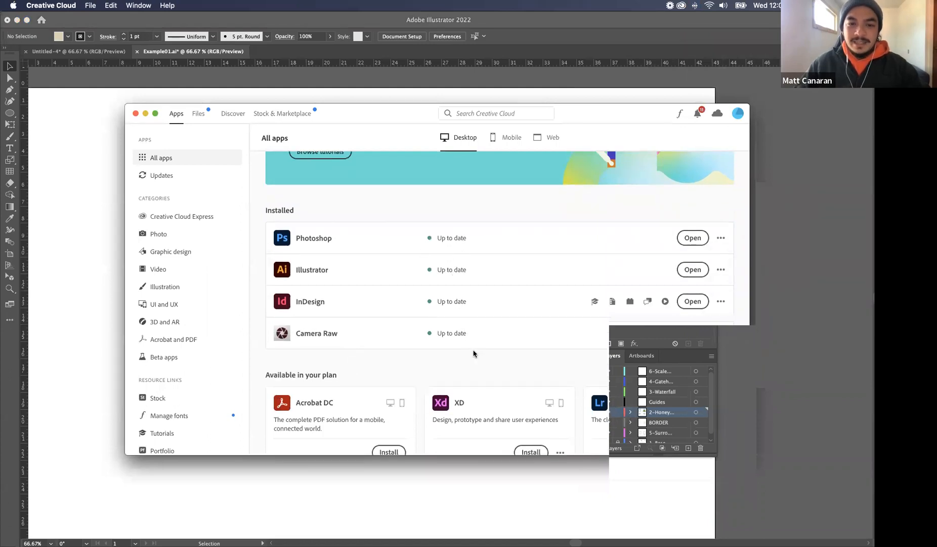
pyautogui.scroll(1, 447, 267)
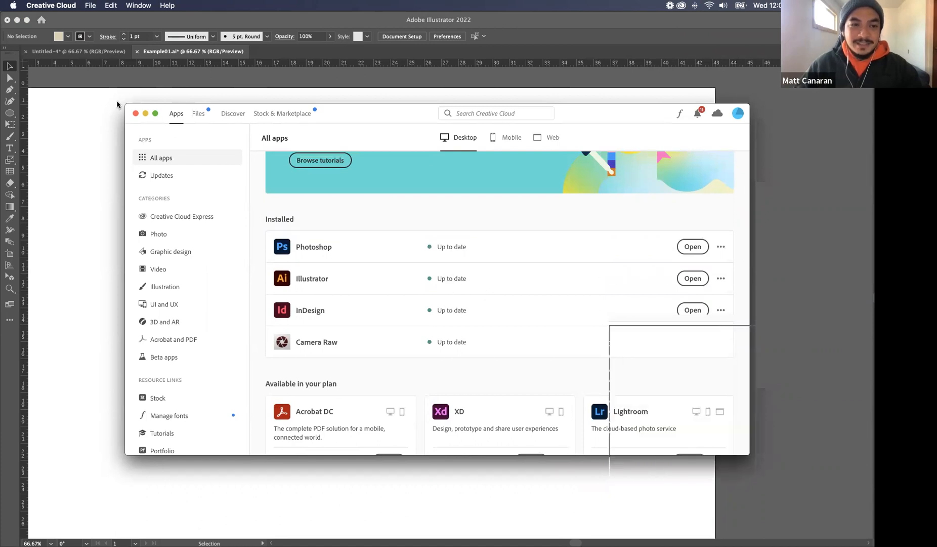
pyautogui.click(136, 113)
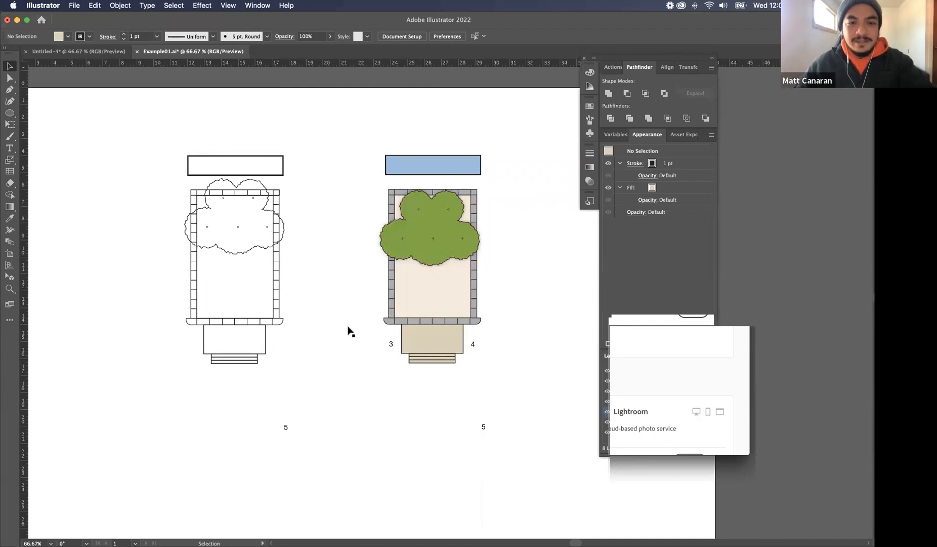
# Fill the upper-left corner paver of the uncoloured plan with the grey swatch C=0 M=0 Y=0 K=40
pyautogui.press('super+equal')
pyautogui.press('super+equal')
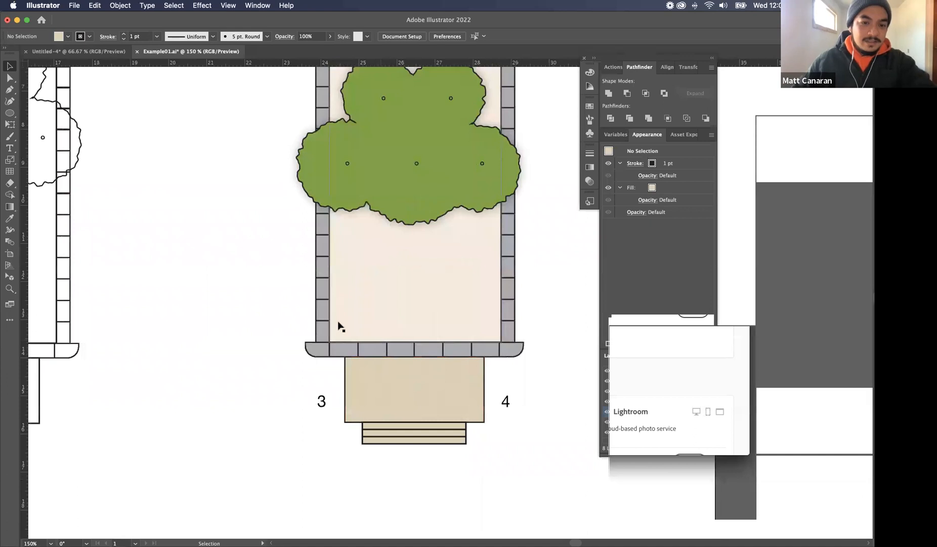
pyautogui.hscroll(-5, 270, 245)
pyautogui.hscroll(-5, 268, 248)
pyautogui.scroll(3, 268, 248)
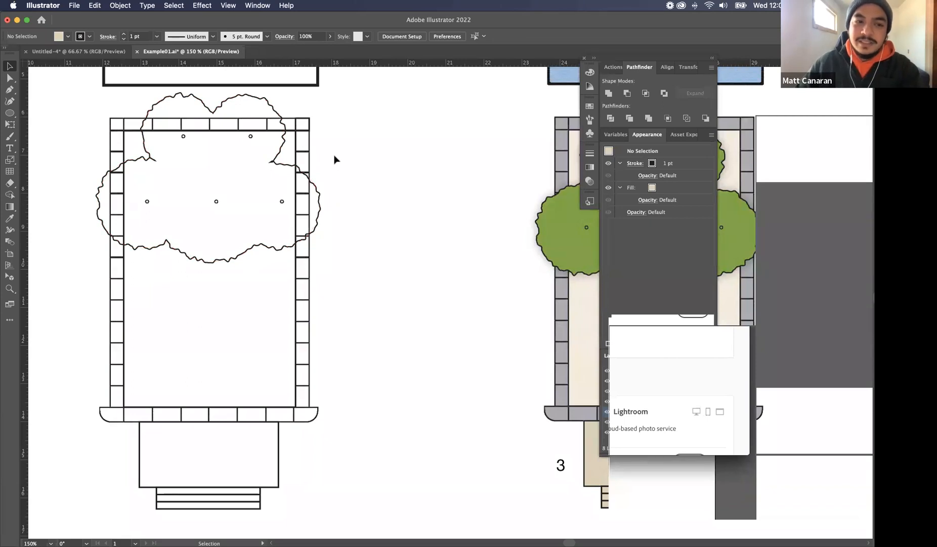
pyautogui.click(116, 123)
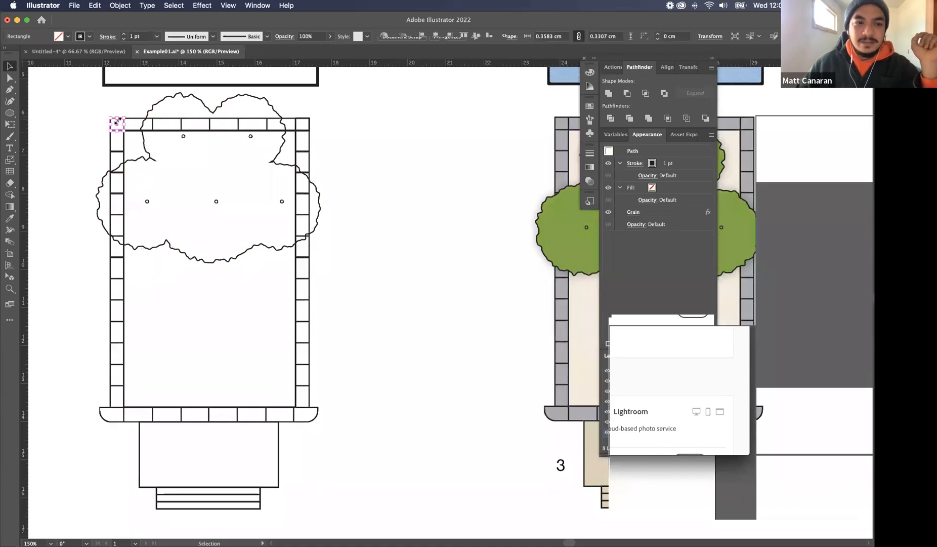
pyautogui.click(68, 38)
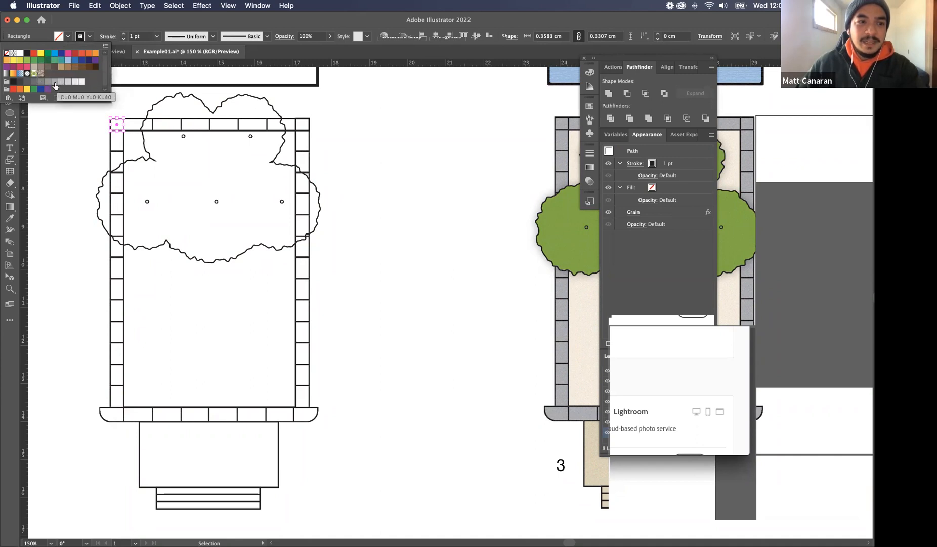
pyautogui.click(55, 82)
pyautogui.click(51, 145)
pyautogui.click(51, 145)
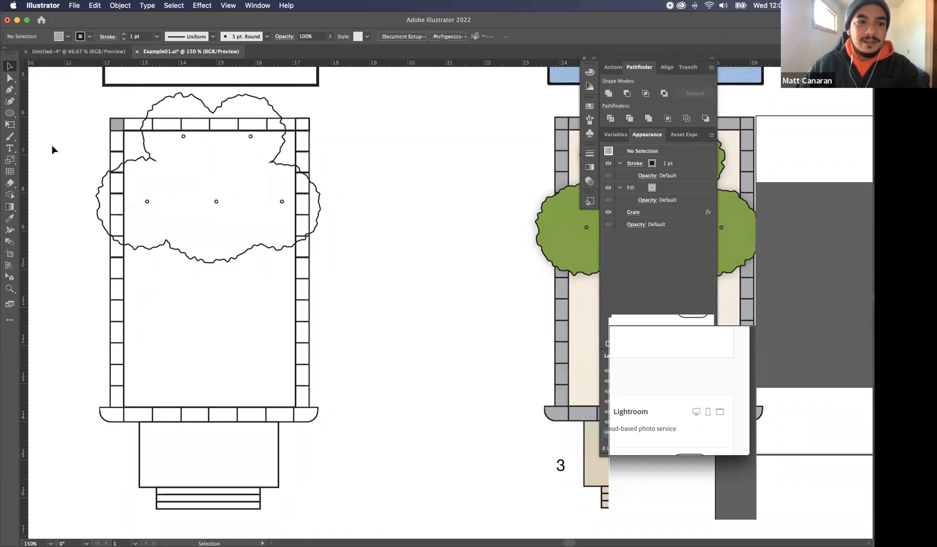
# Fill the waterfall rectangle above the uncoloured plan with the light blue swatch C=70 M=15 Y=0 K=0
pyautogui.scroll(3, 240, 172)
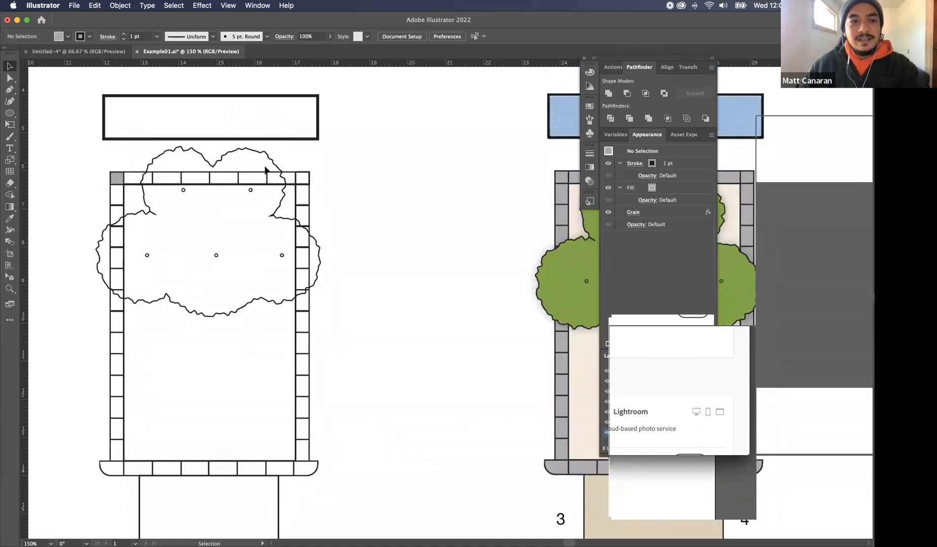
pyautogui.click(283, 139)
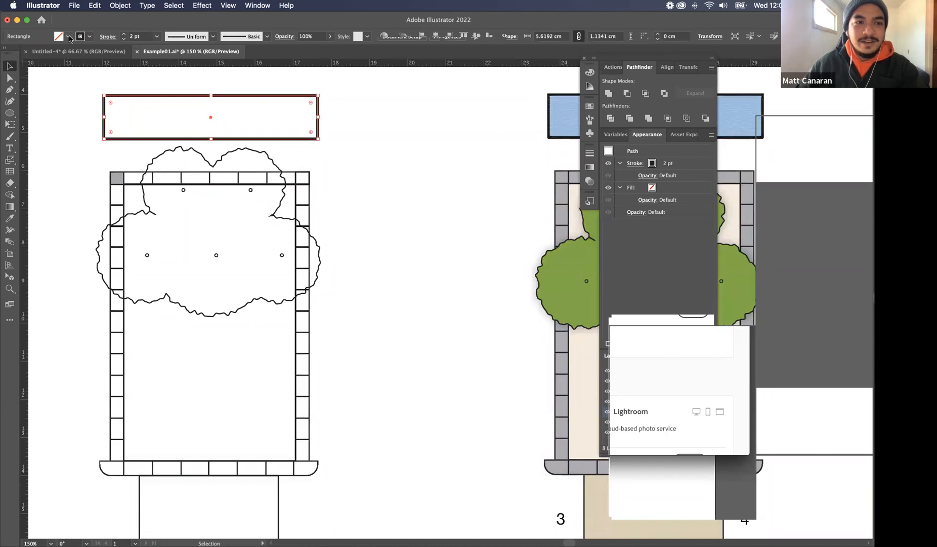
pyautogui.click(69, 36)
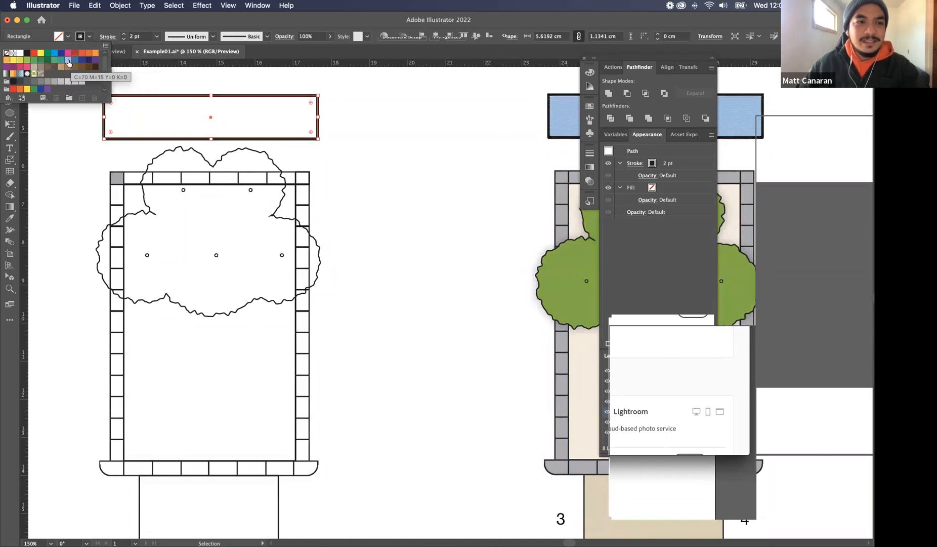
pyautogui.click(68, 61)
pyautogui.click(362, 114)
pyautogui.click(421, 128)
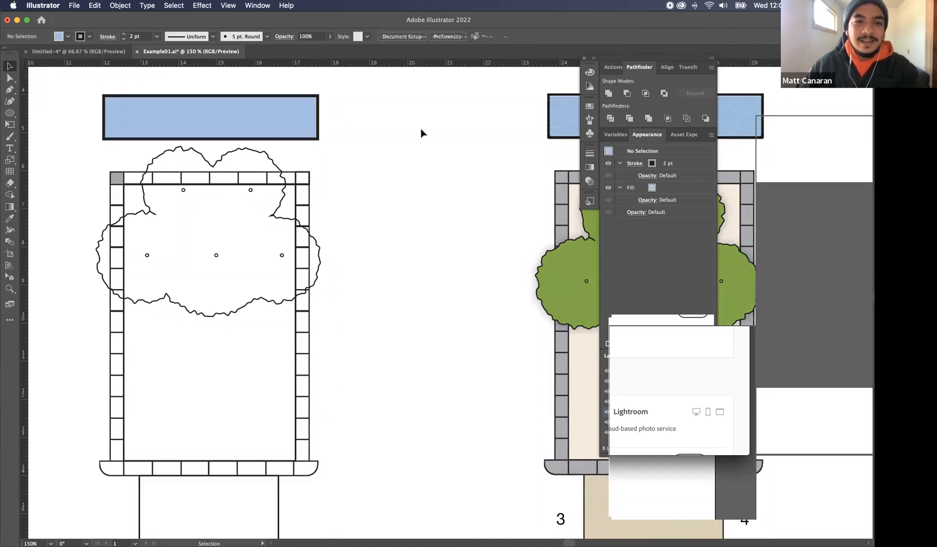
# Isolate the tree group of the uncoloured plan and fill its canopy outline with a green swatch
pyautogui.click(259, 159)
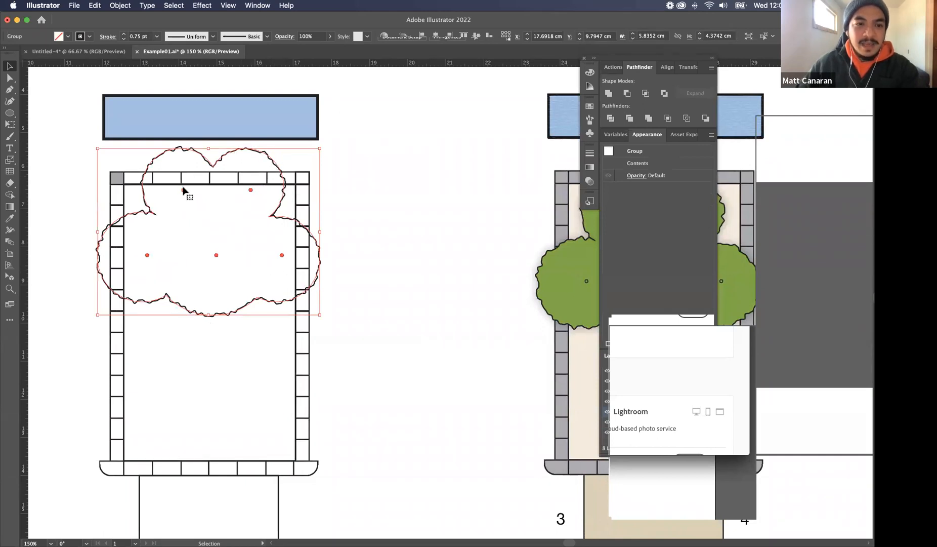
pyautogui.doubleClick(201, 157)
pyautogui.click(201, 156)
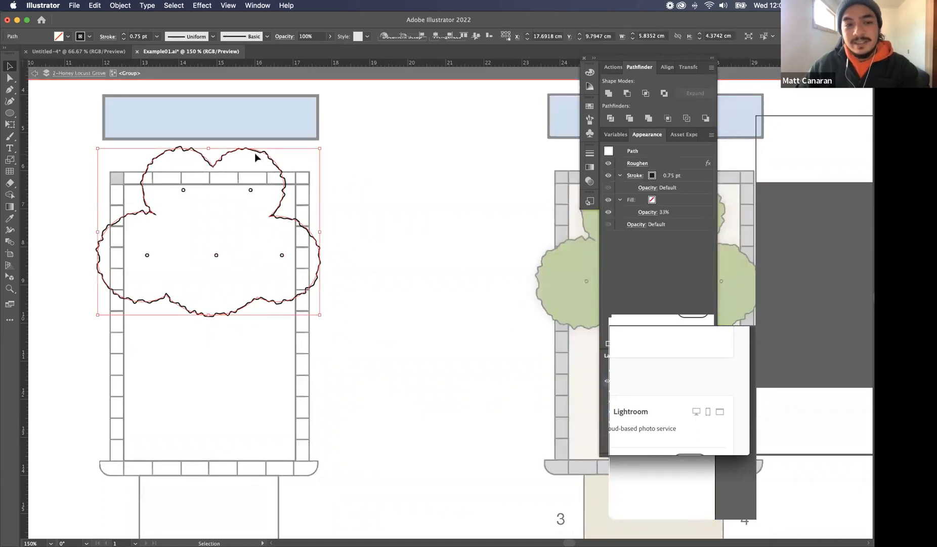
pyautogui.click(67, 36)
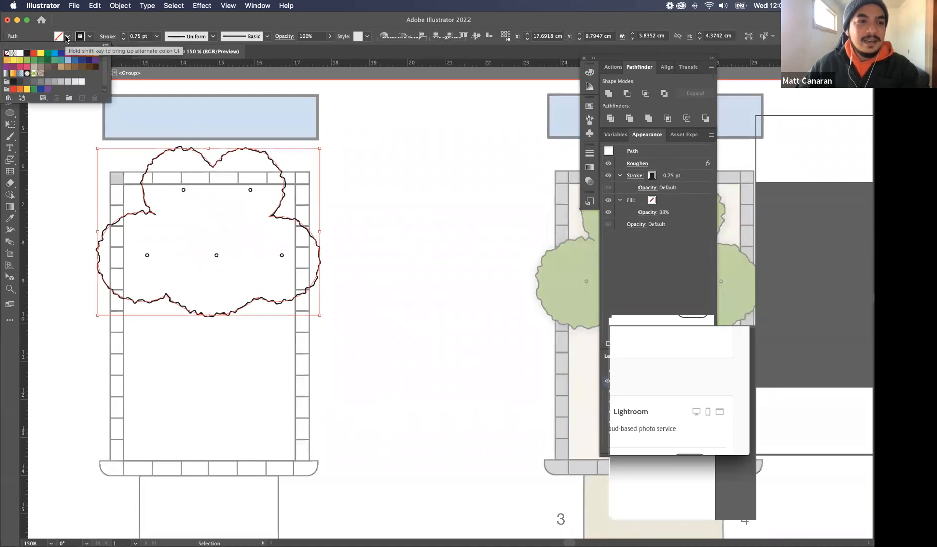
pyautogui.click(53, 60)
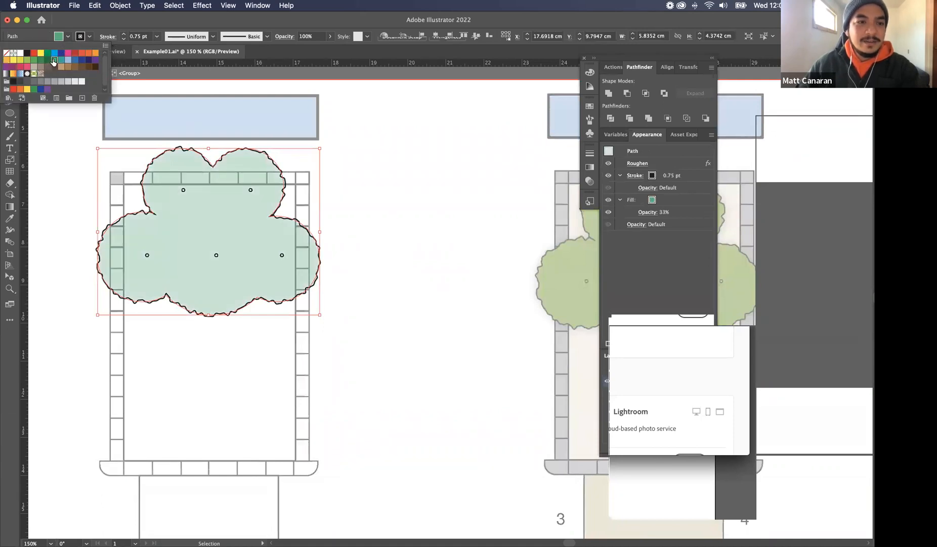
pyautogui.click(405, 157)
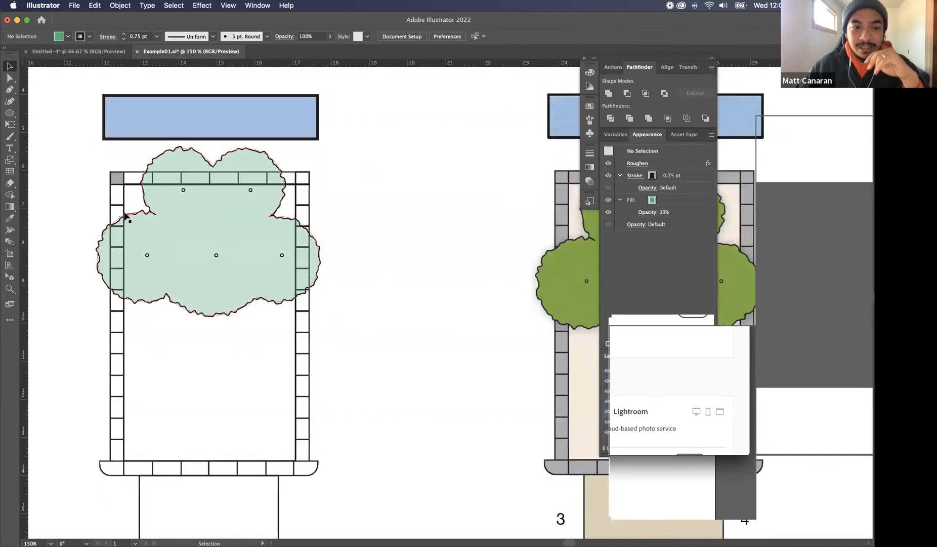
# Select the green canopy path inside its group and display its transparency settings
pyautogui.doubleClick(136, 216)
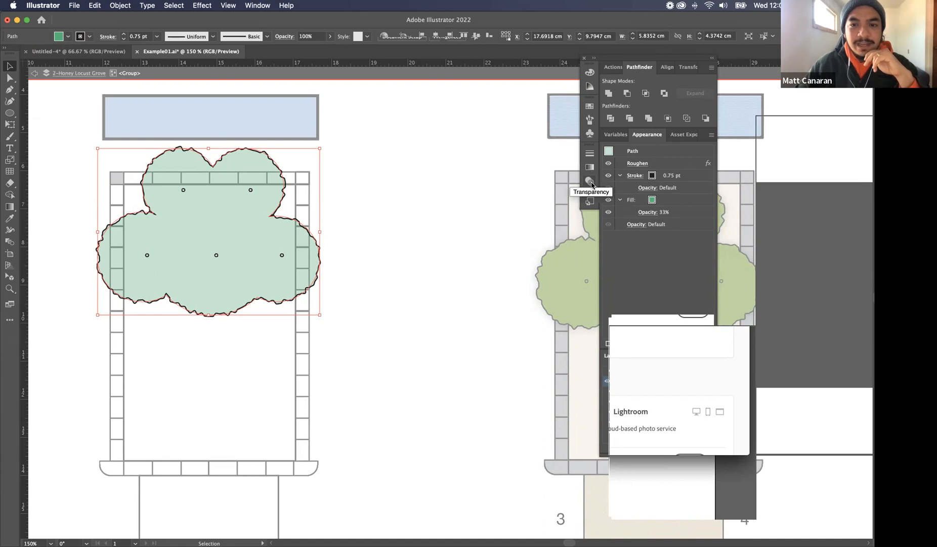
pyautogui.click(258, 6)
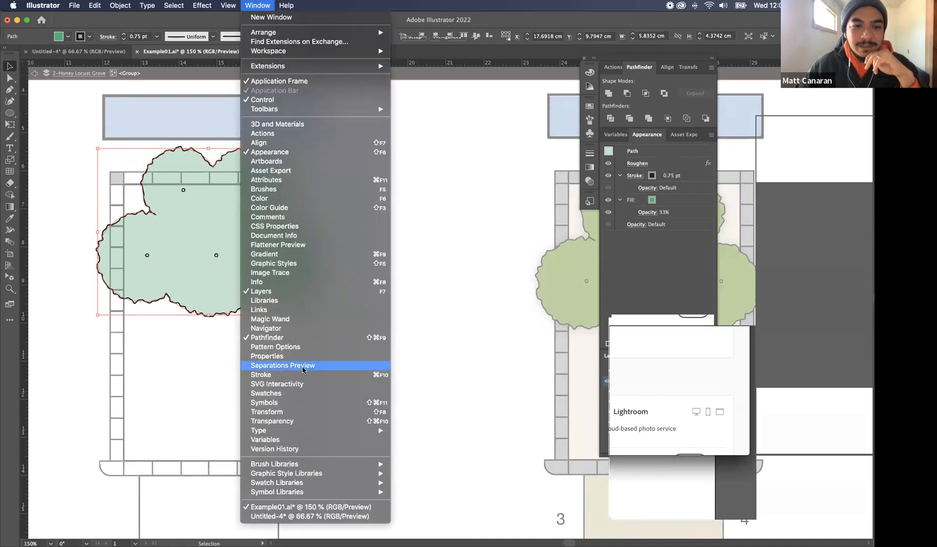
pyautogui.click(295, 421)
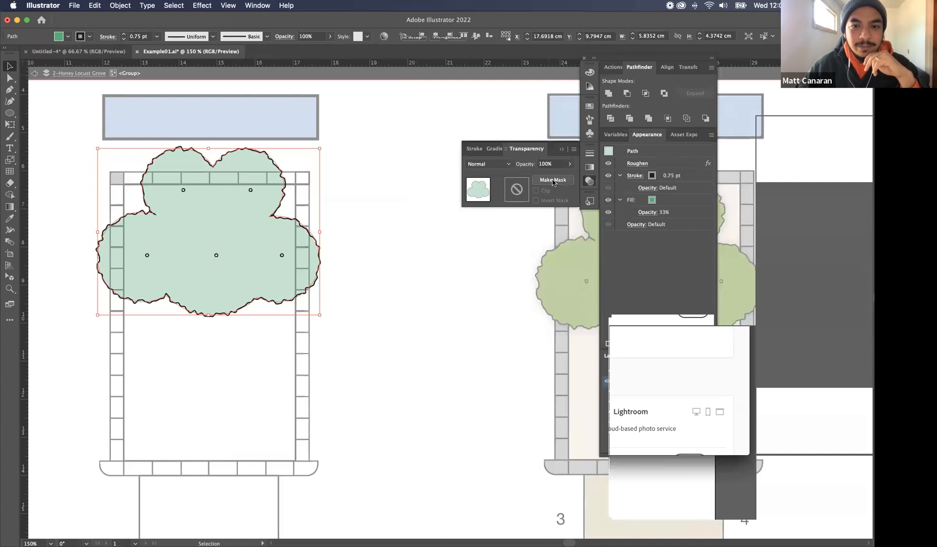
# Isolate the canopy path, move it about 0.75 cm right and 0.2 cm down, and display its stroke settings
pyautogui.doubleClick(258, 213)
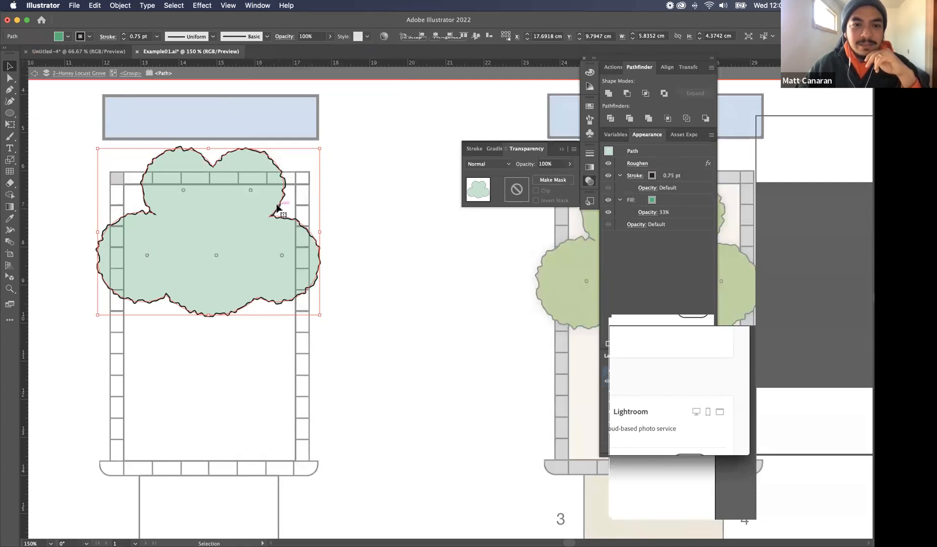
pyautogui.moveTo(253, 208)
pyautogui.mouseDown()
pyautogui.moveTo(417, 338)
pyautogui.moveTo(410, 317)
pyautogui.moveTo(314, 216)
pyautogui.moveTo(258, 195)
pyautogui.mouseUp()
pyautogui.click(490, 150)
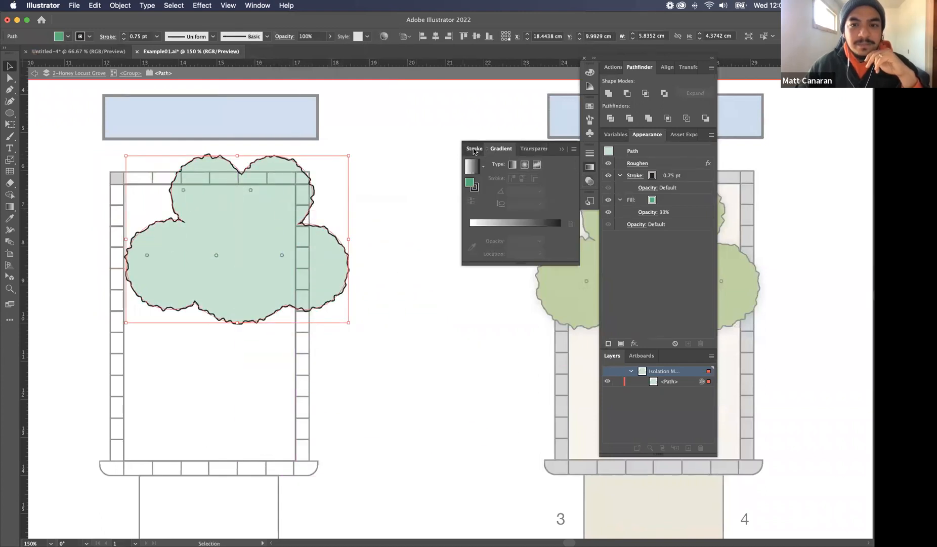
pyautogui.click(475, 150)
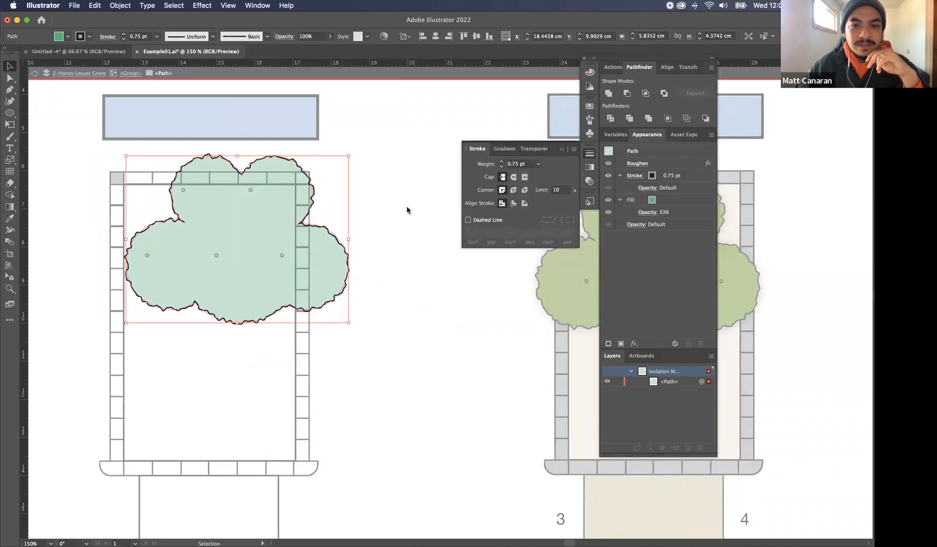
# Try to remove the opacity setting from the canopy path's fill
pyautogui.click(665, 216)
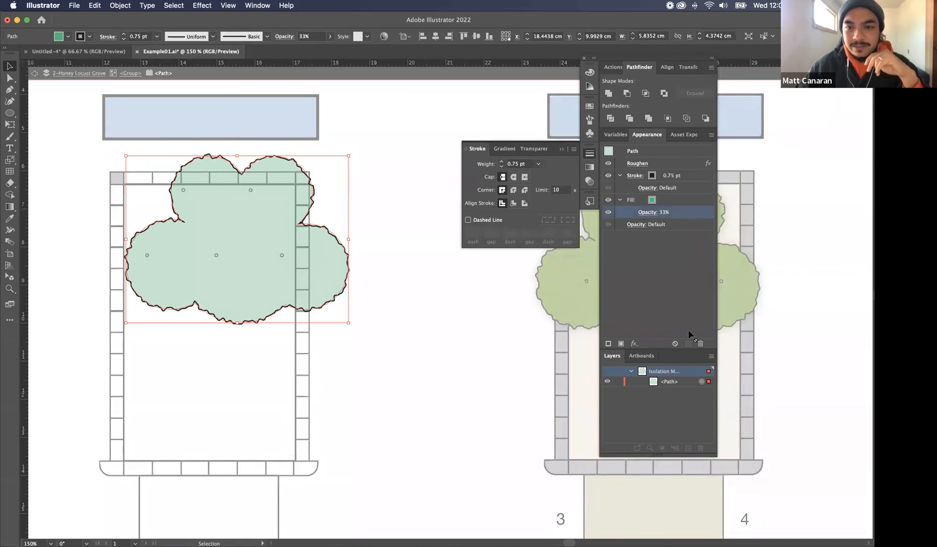
pyautogui.moveTo(623, 221); pyautogui.dragTo(653, 314)
pyautogui.click(669, 215)
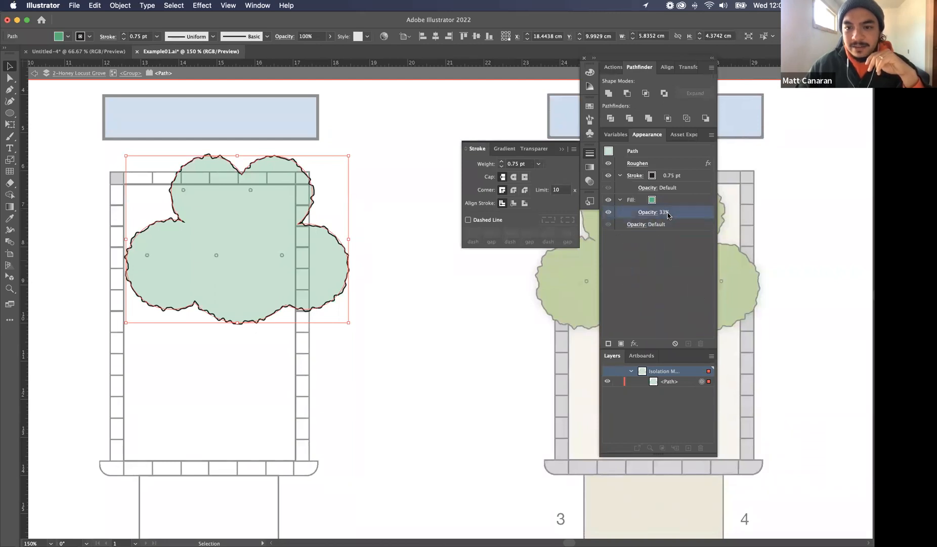
pyautogui.press('Delete')
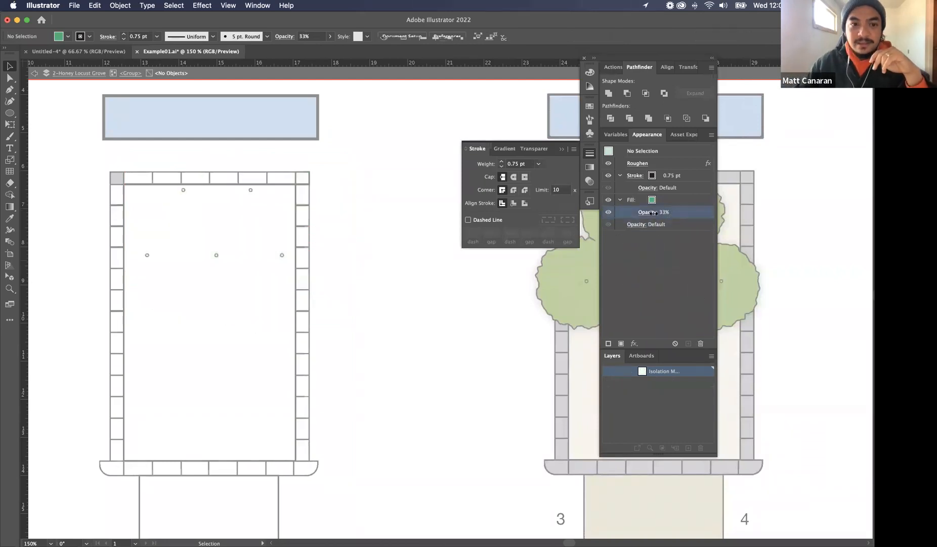
pyautogui.doubleClick(414, 290)
pyautogui.press('super+z')
pyautogui.press('v')
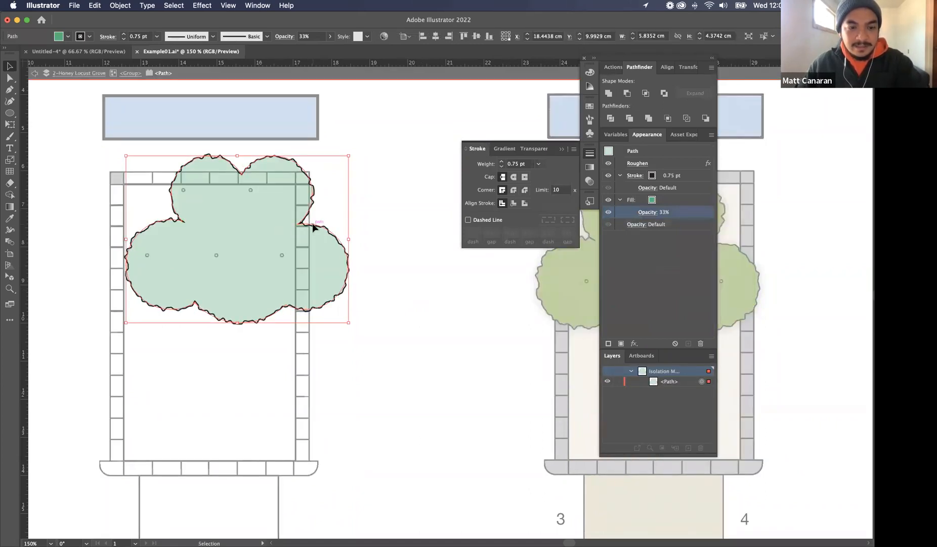
# Move the canopy path out of its group onto the 2-Honey Locust Grove layer, beside the uncoloured plan, and isolate it
pyautogui.press('Delete')
pyautogui.doubleClick(376, 225)
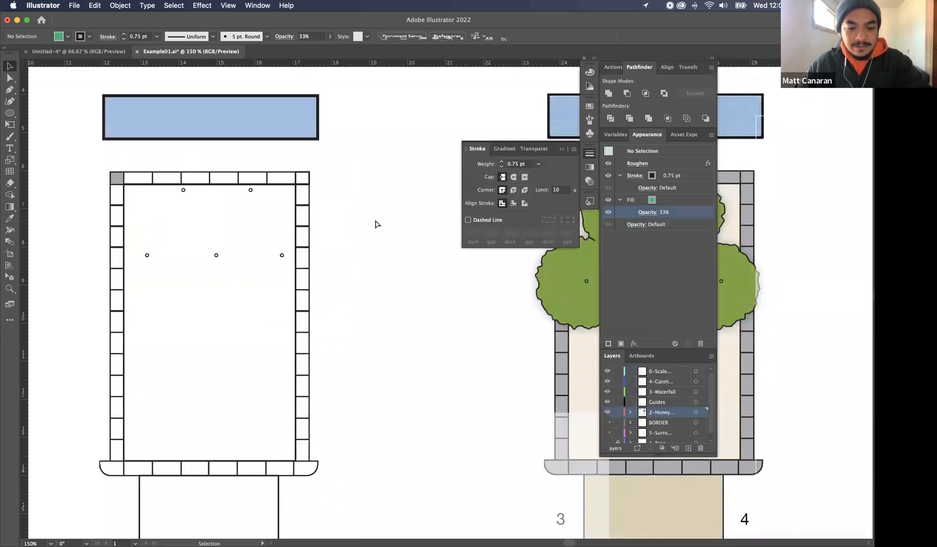
pyautogui.press('super+z')
pyautogui.doubleClick(386, 249)
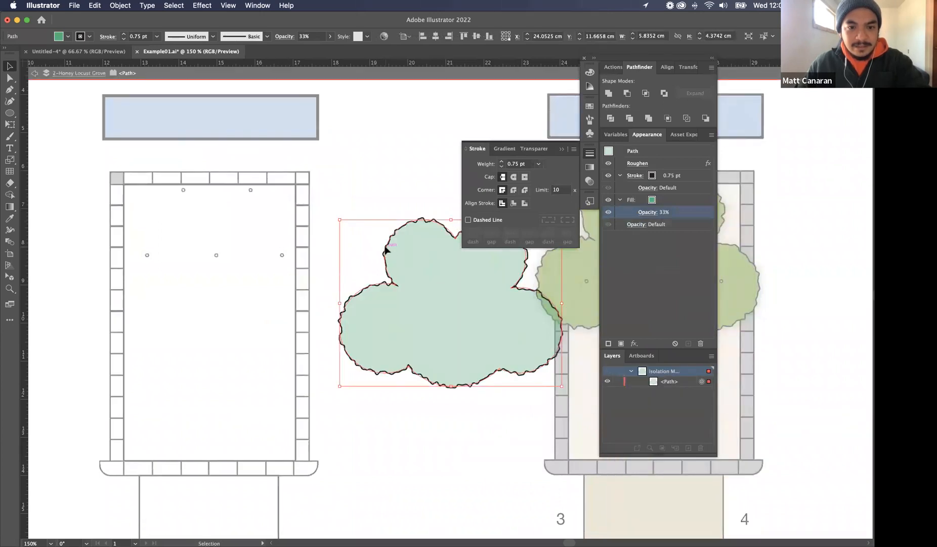
# Remove the opacity setting from the canopy's fill and move the canopy about 1.8 cm left and 2 cm up
pyautogui.click(700, 342)
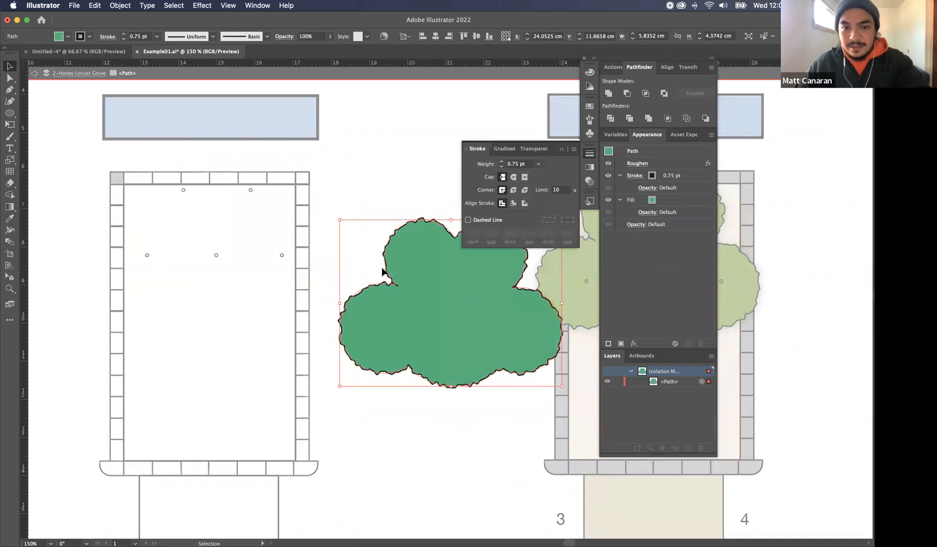
pyautogui.moveTo(382, 269); pyautogui.dragTo(314, 194)
pyautogui.doubleClick(427, 118)
pyautogui.click(376, 182)
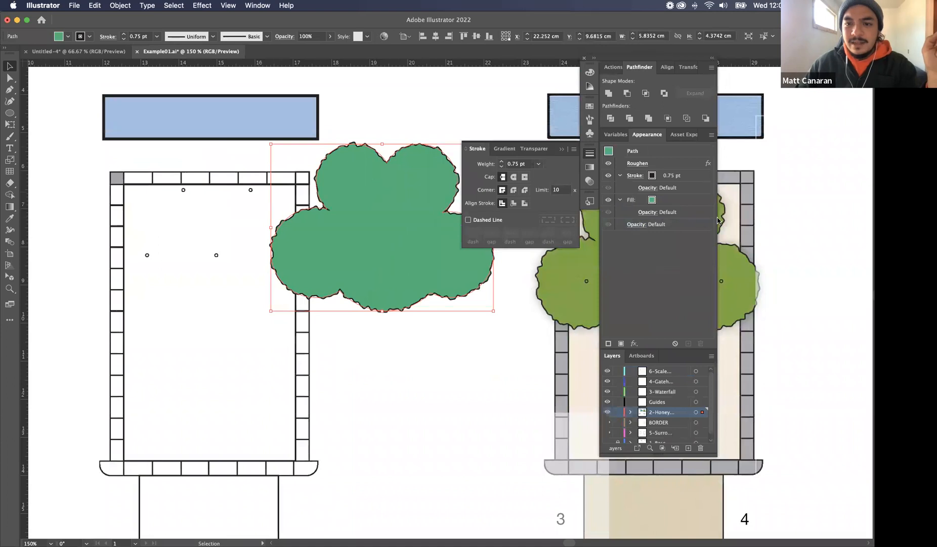
# Set the overall opacity of the whole canopy path to 34%
pyautogui.click(530, 149)
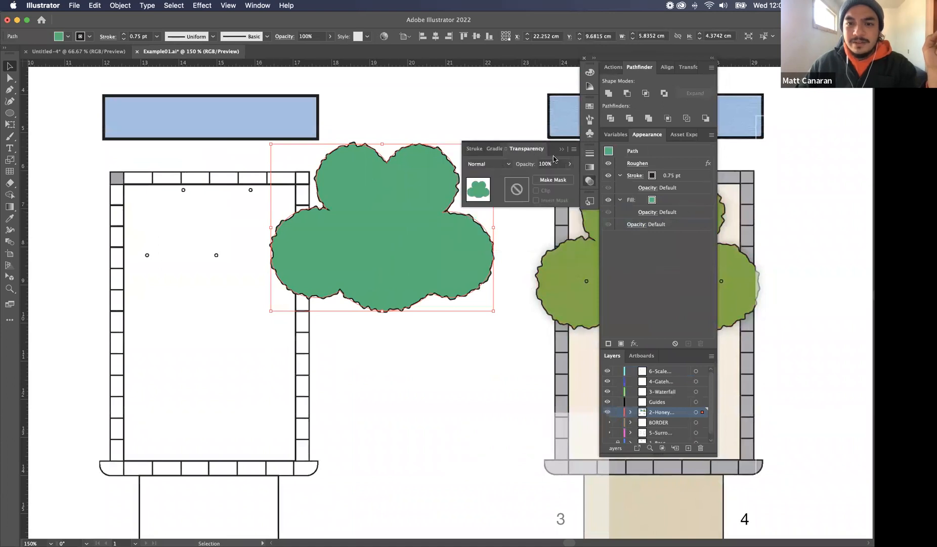
pyautogui.click(568, 163)
pyautogui.moveTo(569, 175); pyautogui.dragTo(544, 178)
pyautogui.click(453, 98)
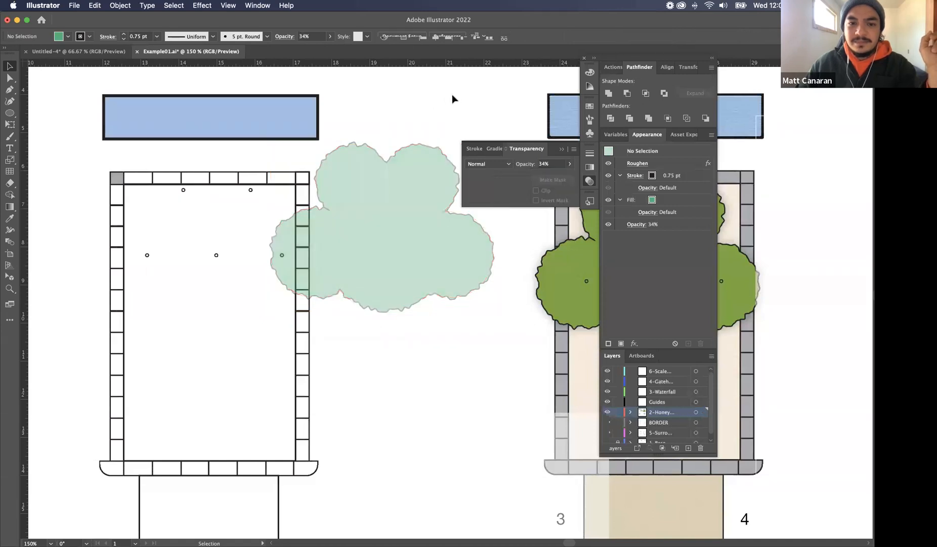
pyautogui.click(447, 188)
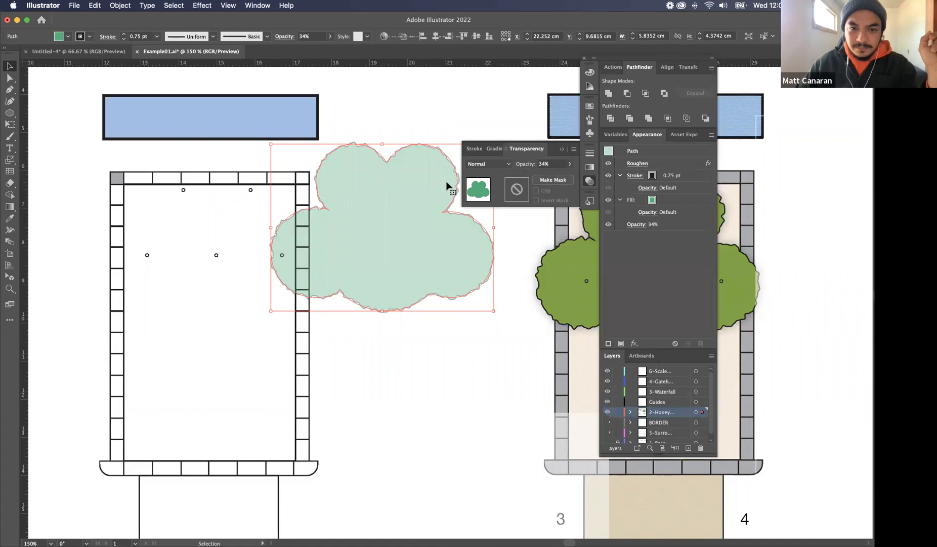
pyautogui.click(394, 158)
pyautogui.click(396, 172)
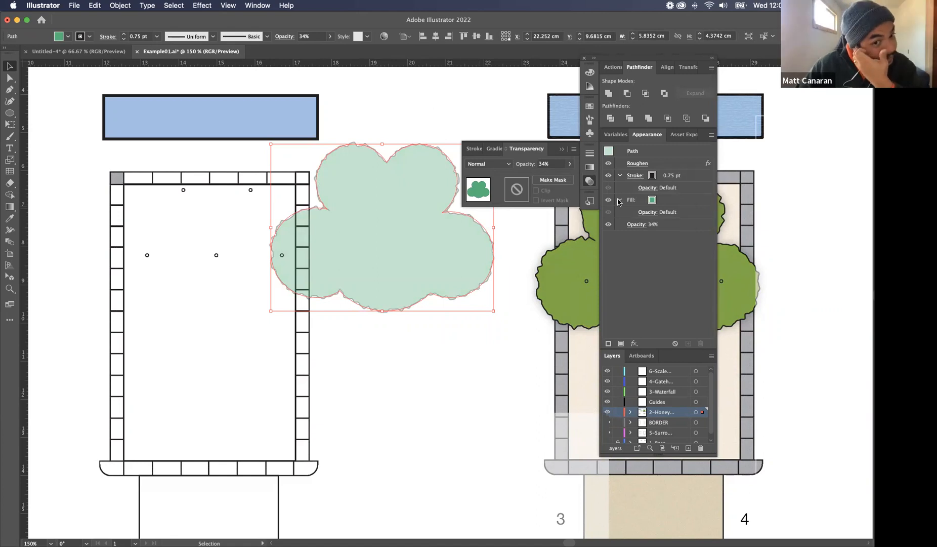
# Undo the overall opacity changes on the canopy path and deselect it
pyautogui.press('super+z')
pyautogui.press('super+z')
pyautogui.press('super+z')
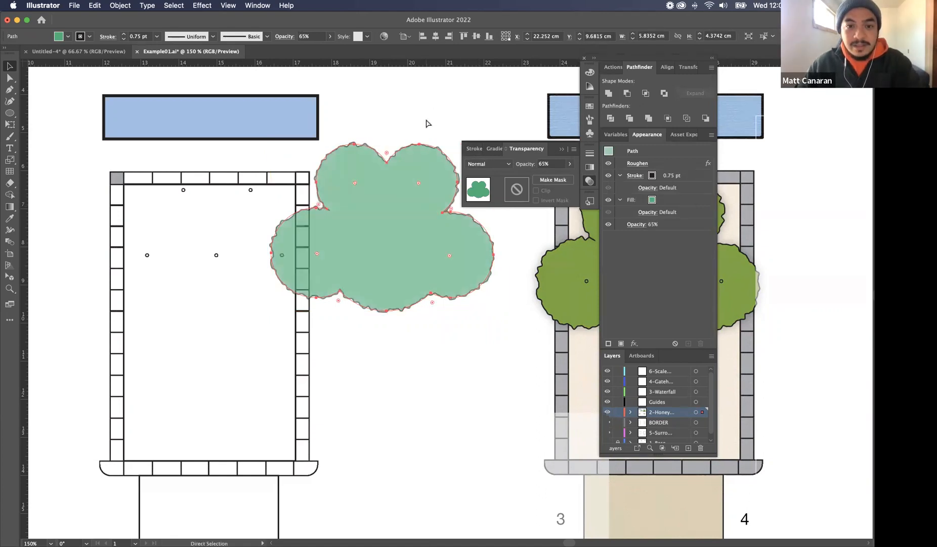
pyautogui.click(427, 118)
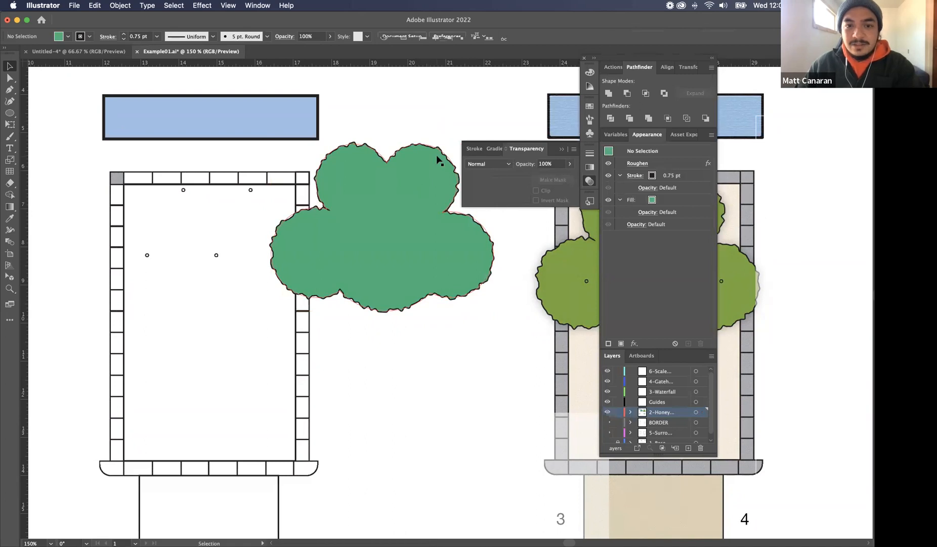
# Set the opacity of only the canopy path's fill to 34%, leaving its stroke opacity at the default
pyautogui.click(441, 173)
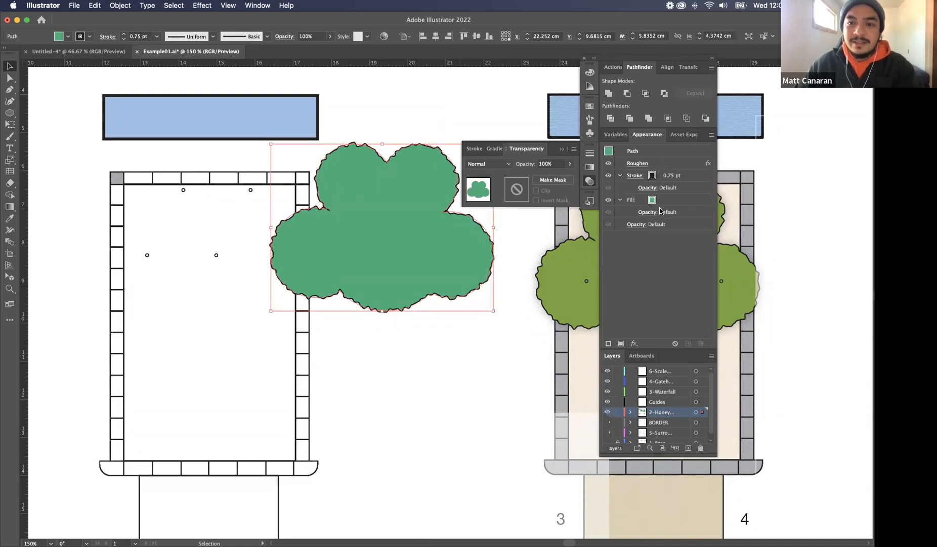
pyautogui.click(649, 217)
pyautogui.click(649, 216)
pyautogui.click(650, 232)
pyautogui.moveTo(644, 246); pyautogui.dragTo(624, 246)
pyautogui.click(436, 95)
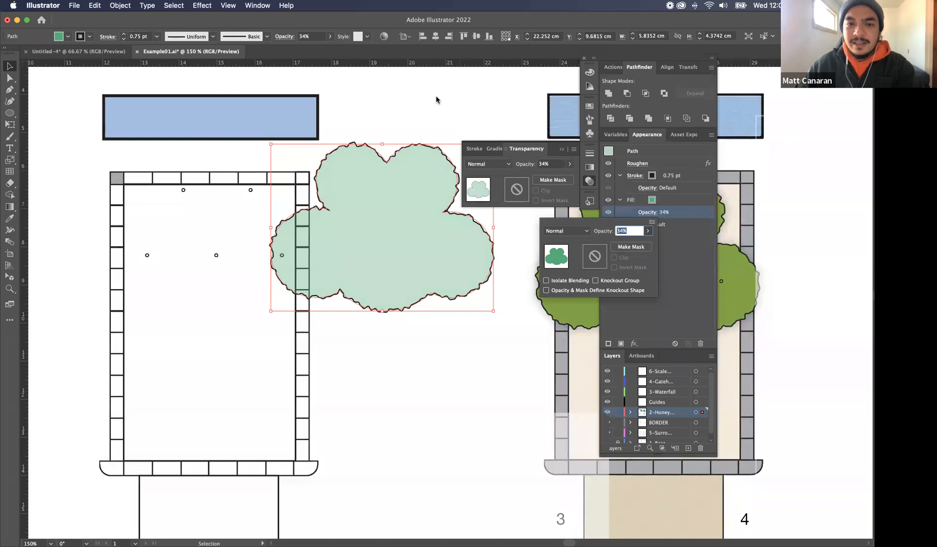
pyautogui.click(392, 125)
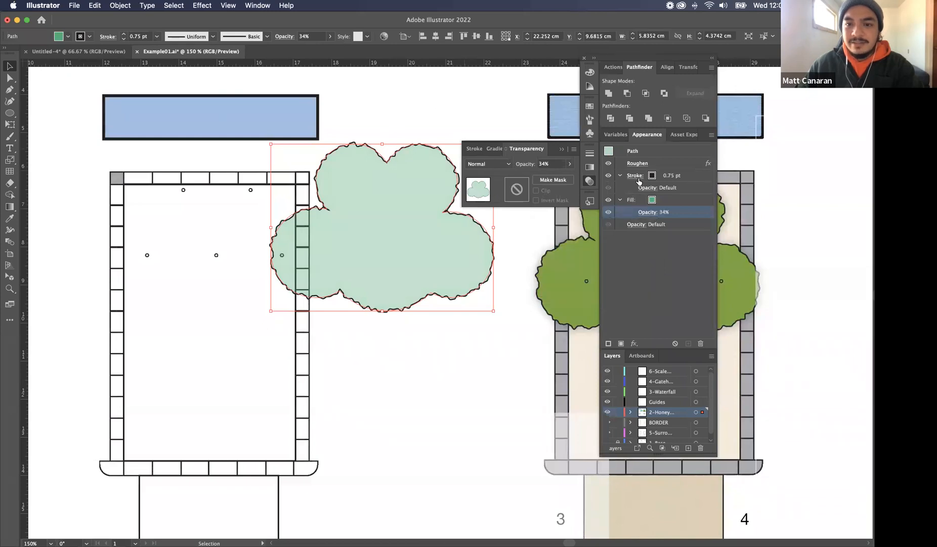
pyautogui.click(392, 106)
# Move the canopy about 4.5 cm left and 0.13 cm down, over the uncoloured plan's tree trunk circles
pyautogui.moveTo(412, 145); pyautogui.dragTo(236, 153)
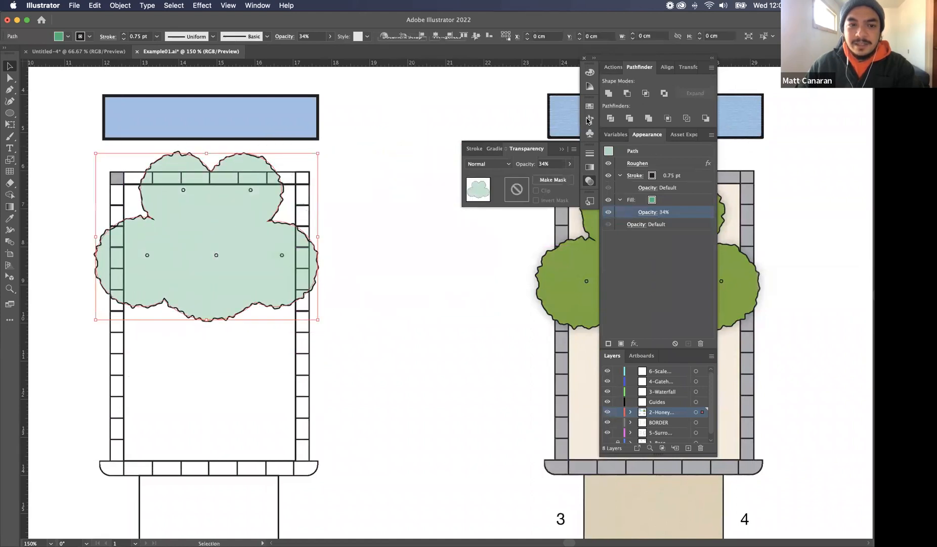
pyautogui.click(398, 177)
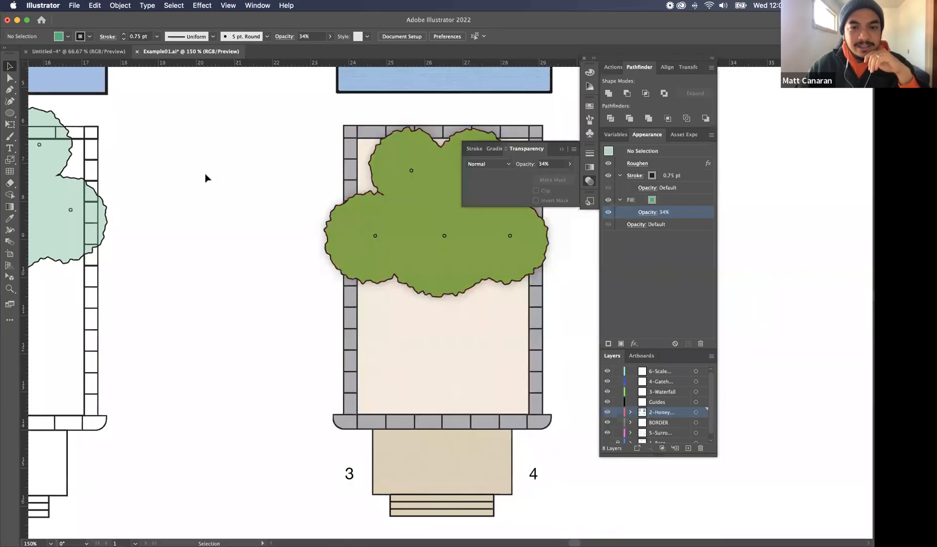
pyautogui.hscroll(-5, 222, 179)
pyautogui.hscroll(-3, 228, 178)
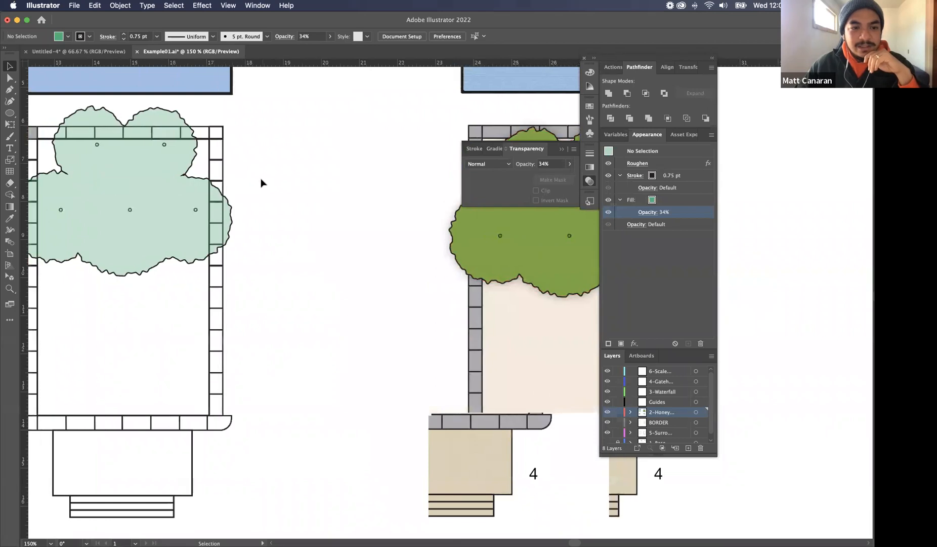
pyautogui.moveTo(164, 208); pyautogui.dragTo(164, 198)
pyautogui.click(377, 189)
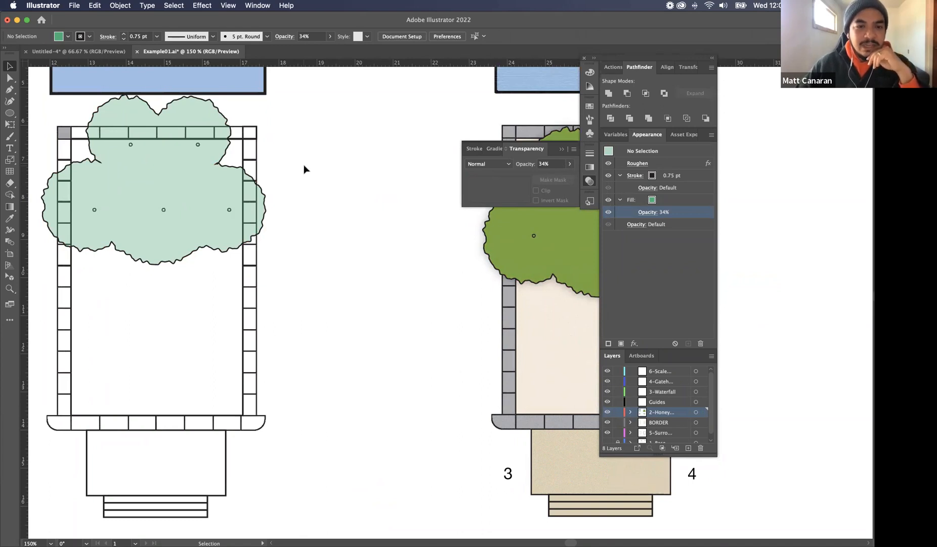
pyautogui.click(231, 172)
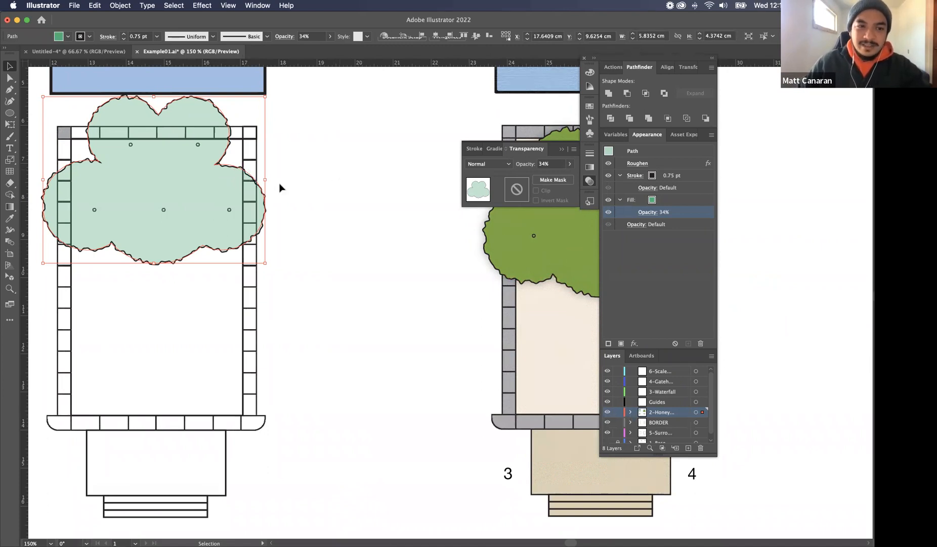
pyautogui.moveTo(260, 182); pyautogui.dragTo(264, 189)
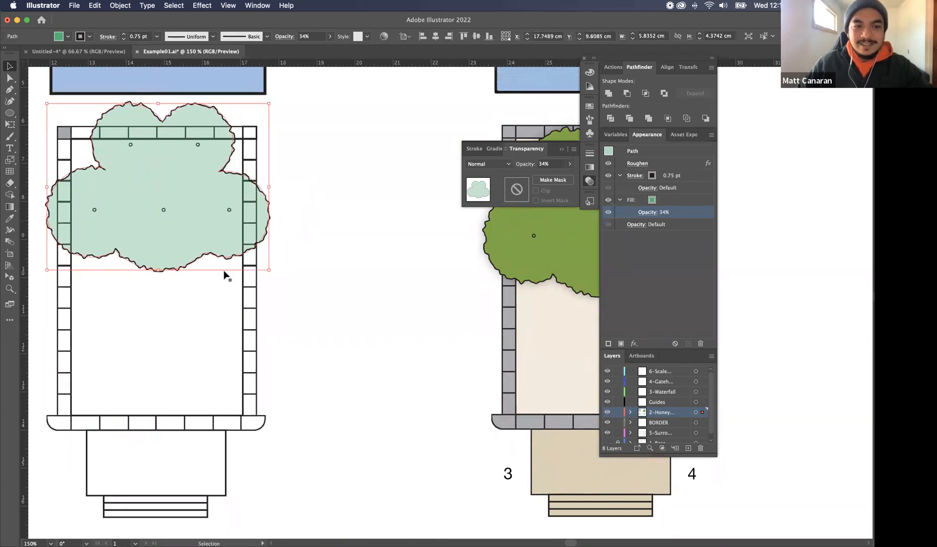
# Set up a previewed Drop Shadow for the canopy's fill in Darken mode, with 100% opacity, zero offsets and 0.1 cm blur
pyautogui.hscroll(-2, 323, 199)
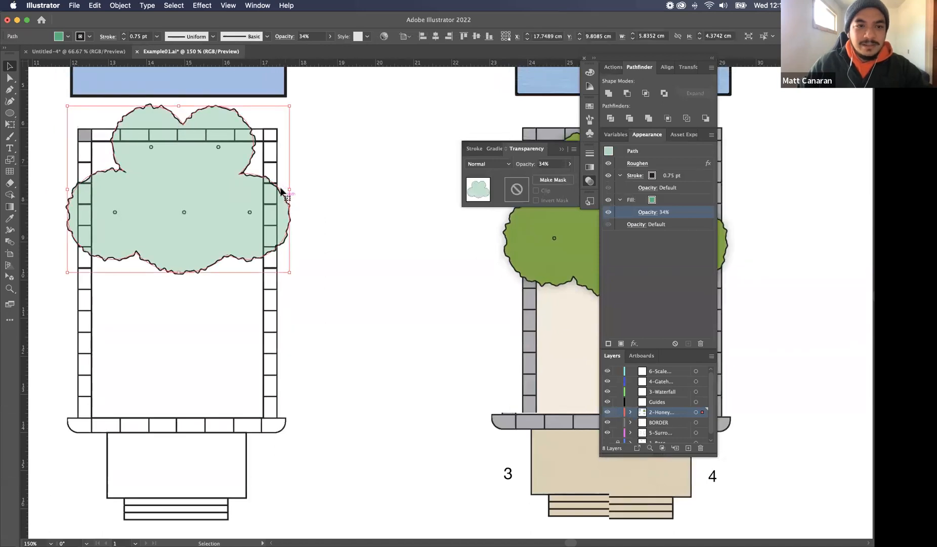
pyautogui.click(205, 6)
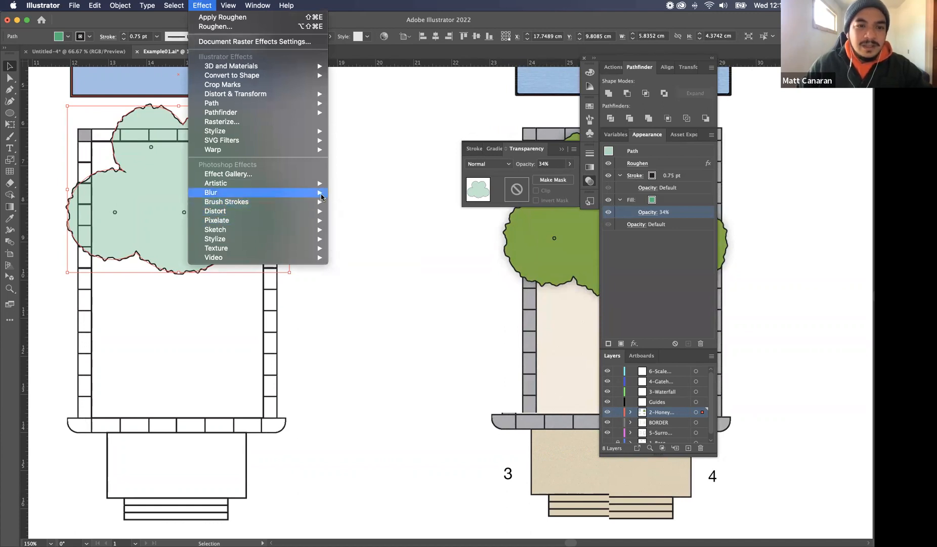
pyautogui.moveTo(321, 197)
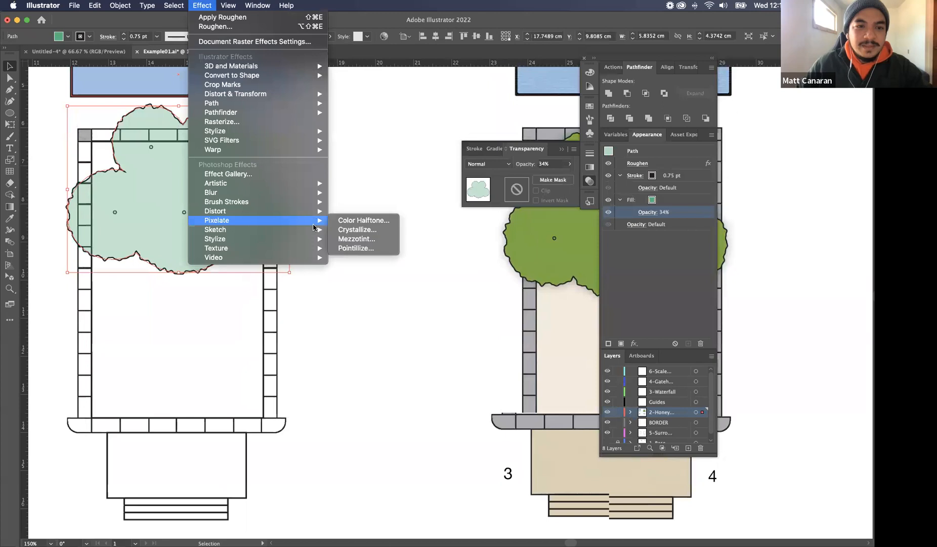
pyautogui.moveTo(314, 241)
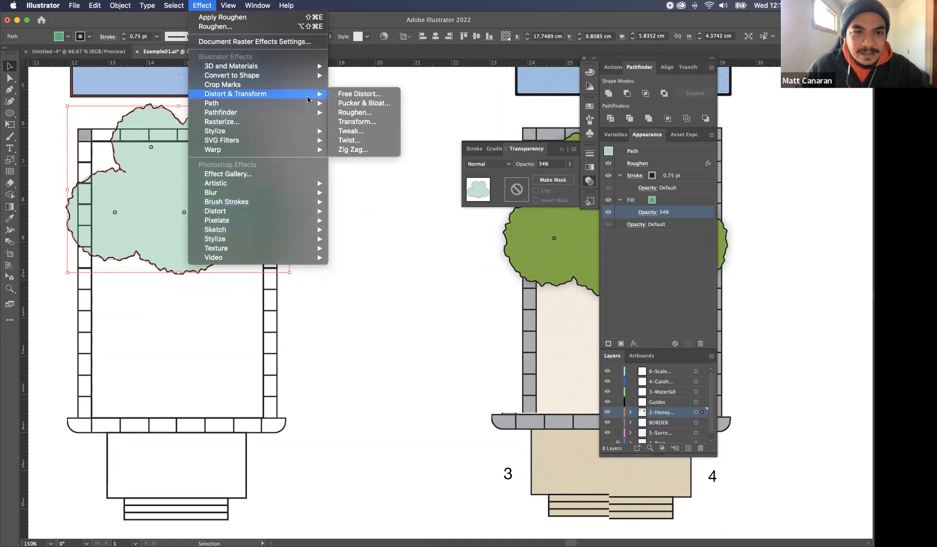
pyautogui.moveTo(308, 105)
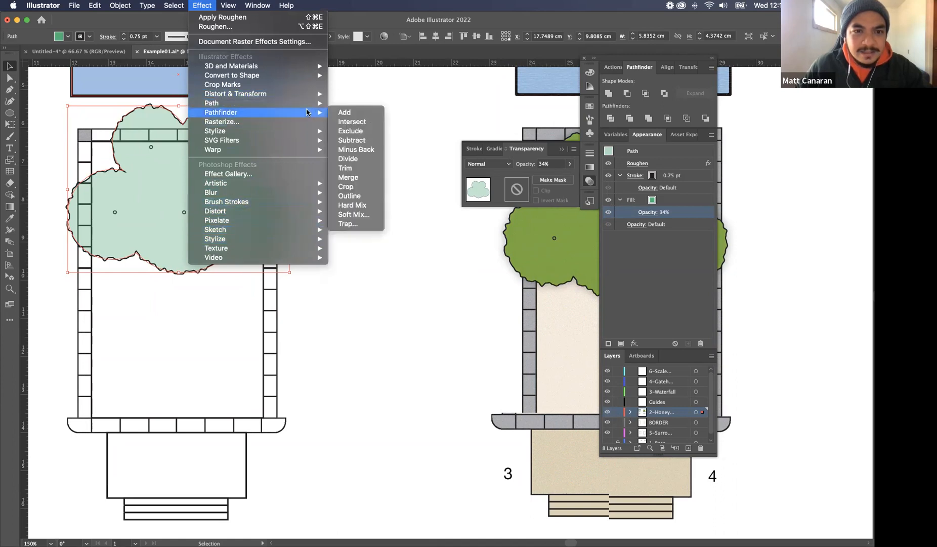
pyautogui.moveTo(307, 129)
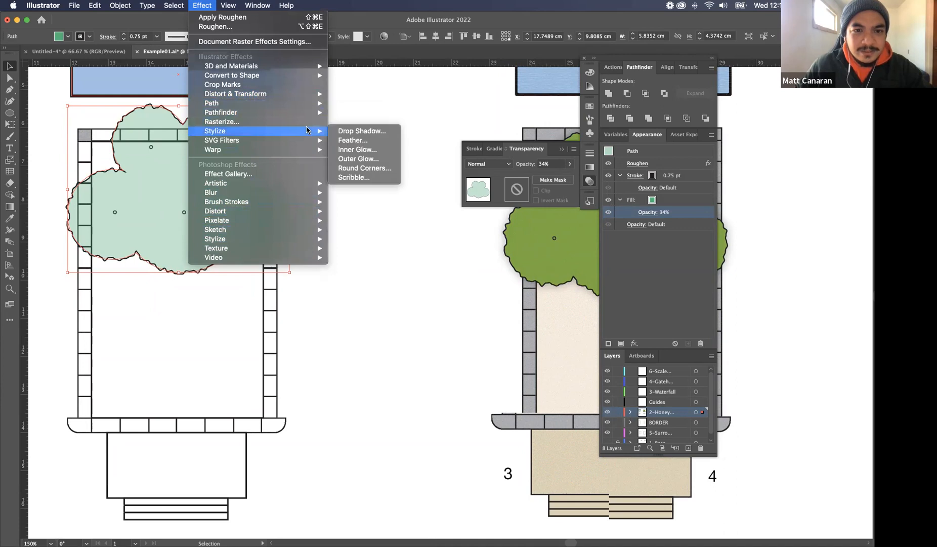
pyautogui.click(353, 132)
pyautogui.moveTo(310, 151); pyautogui.dragTo(436, 148)
pyautogui.click(385, 178)
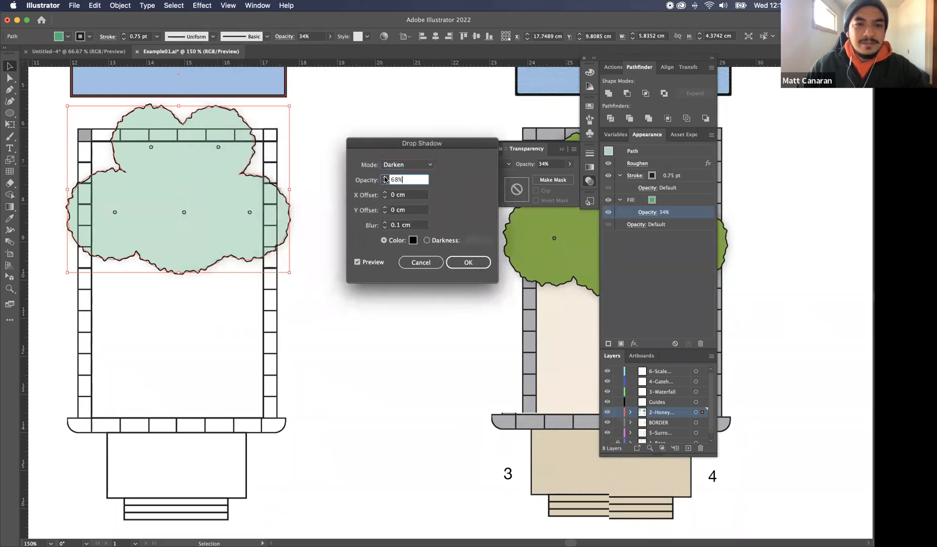
pyautogui.click(385, 178)
pyautogui.click(385, 178)
pyautogui.click(385, 178)
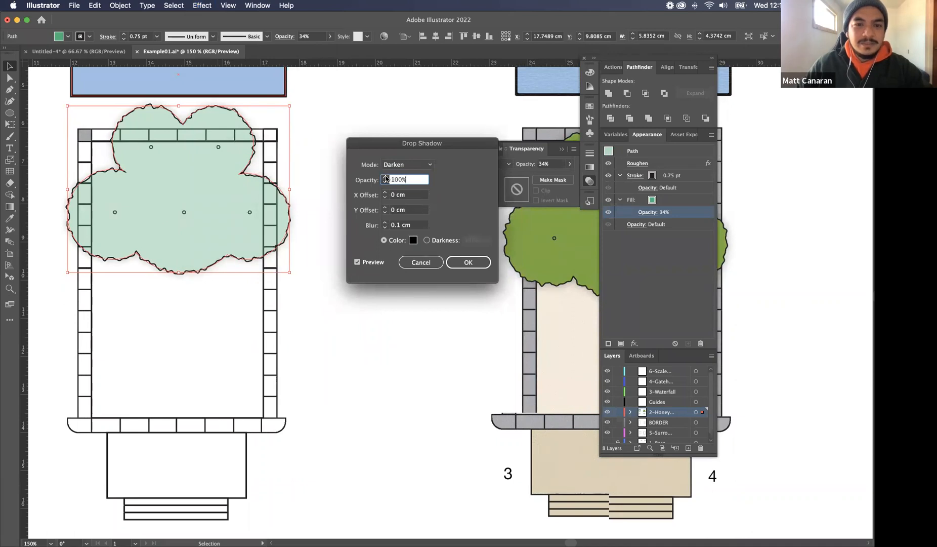
# Set the canopy drop shadow's opacity to 0% and apply the effect
pyautogui.moveTo(416, 177); pyautogui.dragTo(396, 179)
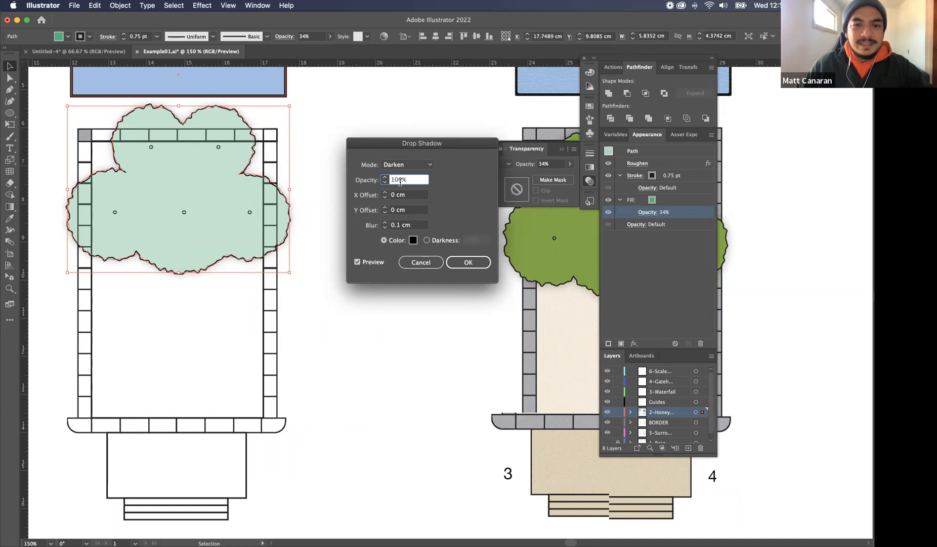
pyautogui.moveTo(413, 177); pyautogui.dragTo(388, 185)
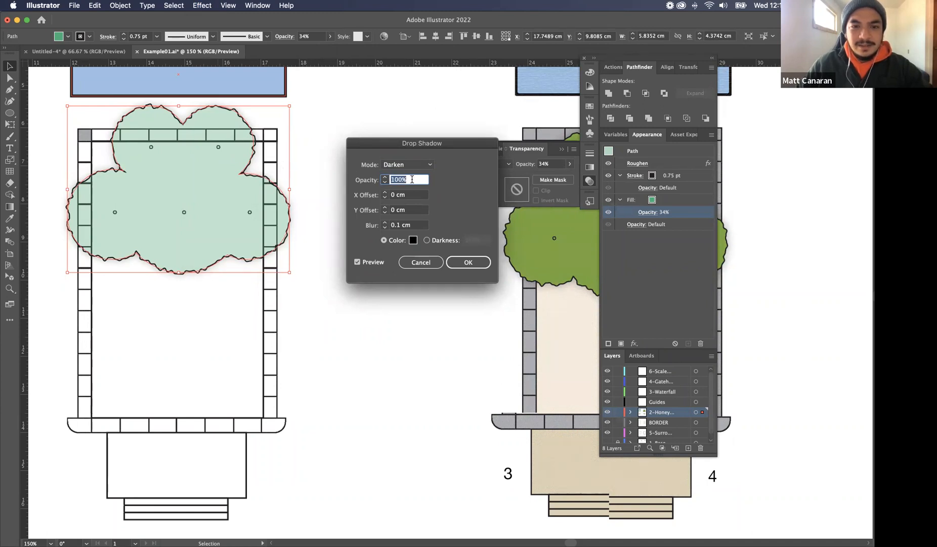
pyautogui.write('0')
pyautogui.press('Return')
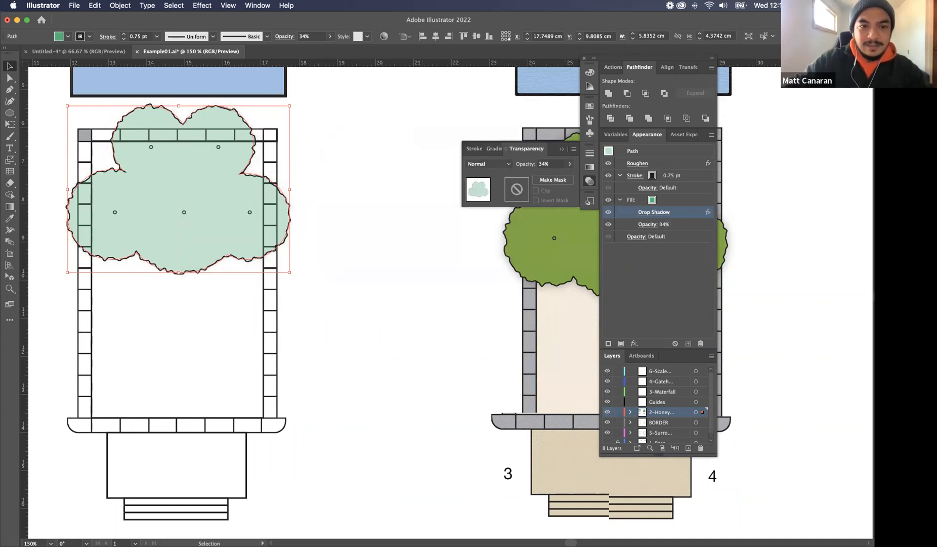
# Edit the drop shadow on the canopy's fill and set its opacity to 100%
pyautogui.click(656, 212)
pyautogui.doubleClick(409, 179)
pyautogui.write('100')
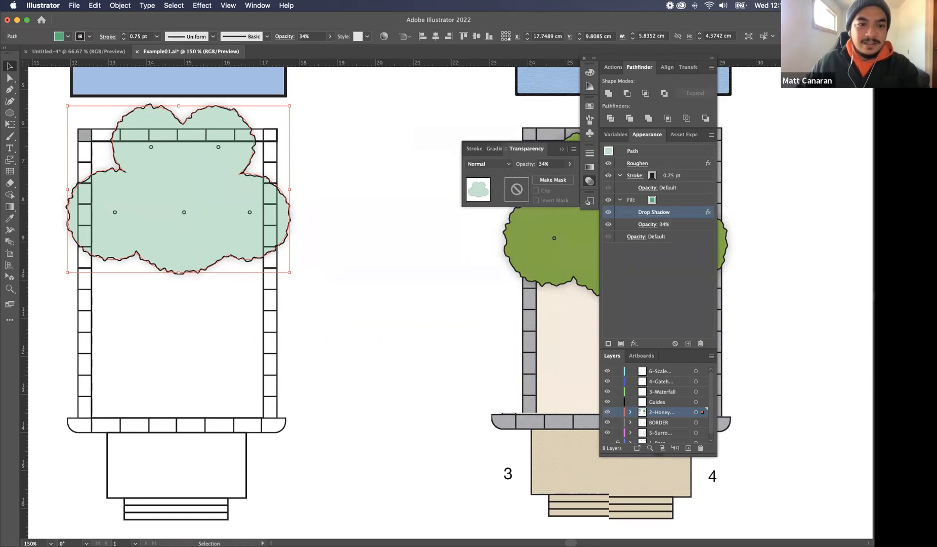
# Raise the opacity of the canopy's fill to 80%, leaving its stroke and drop shadow settings alone
pyautogui.click(647, 224)
pyautogui.click(647, 243)
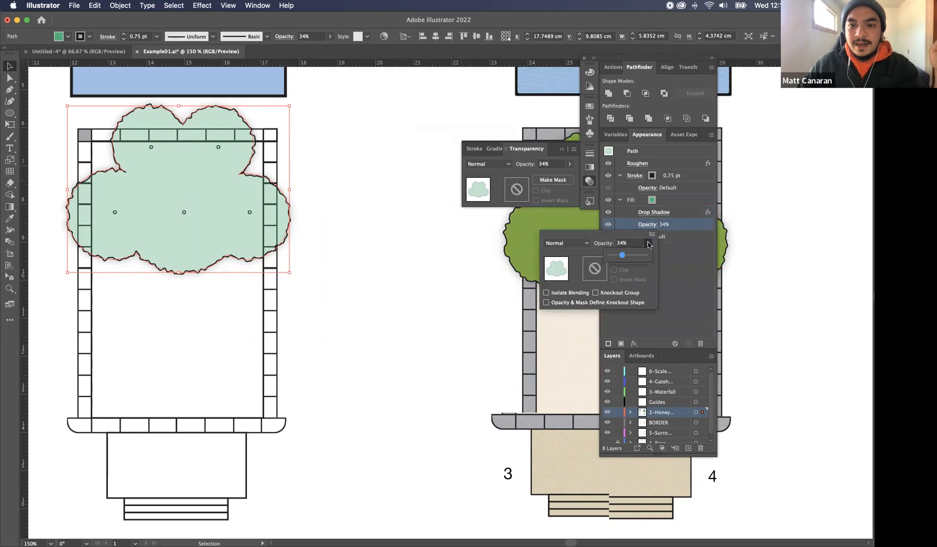
pyautogui.moveTo(623, 258); pyautogui.dragTo(632, 257)
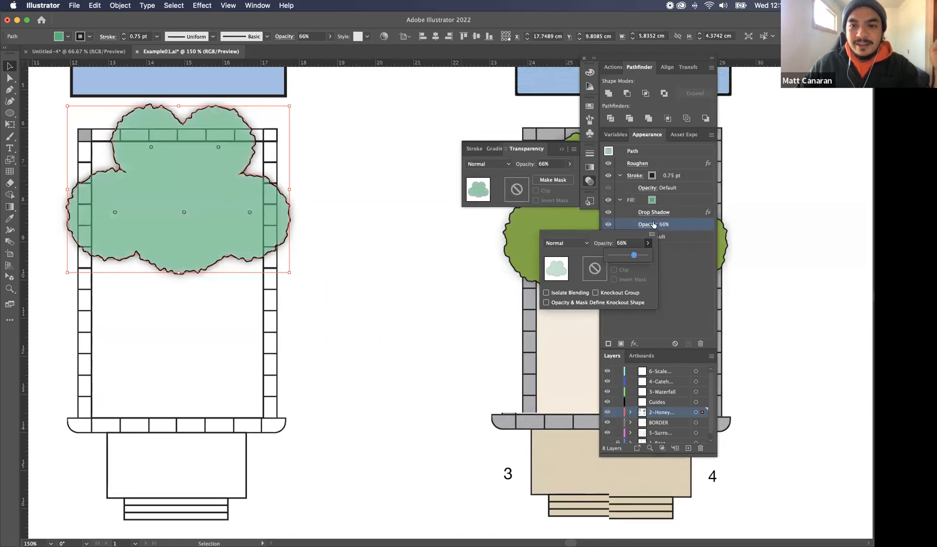
pyautogui.moveTo(633, 257); pyautogui.dragTo(642, 257)
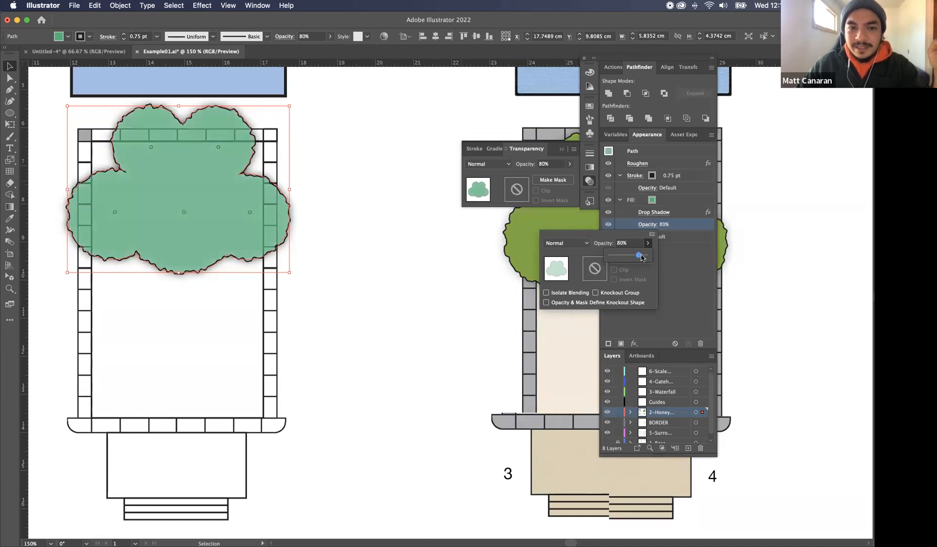
pyautogui.click(670, 252)
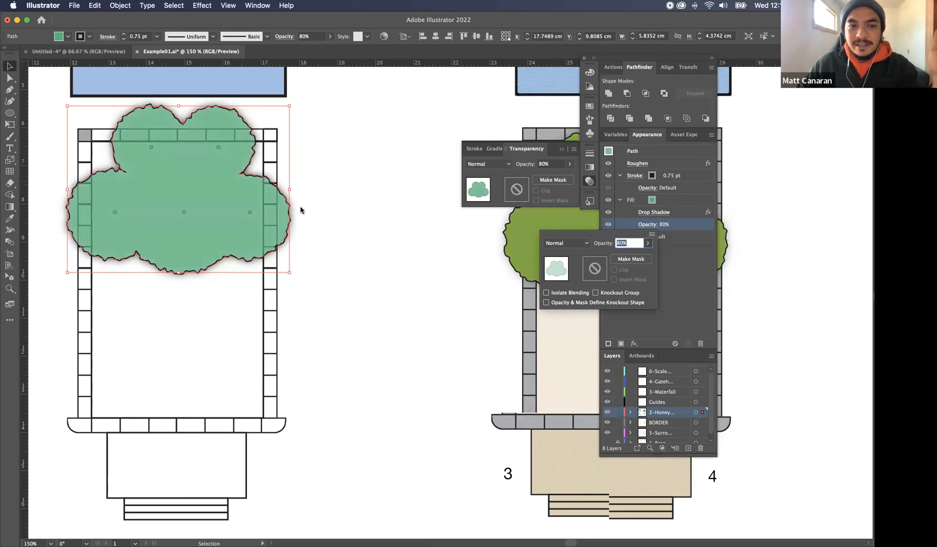
pyautogui.click(364, 208)
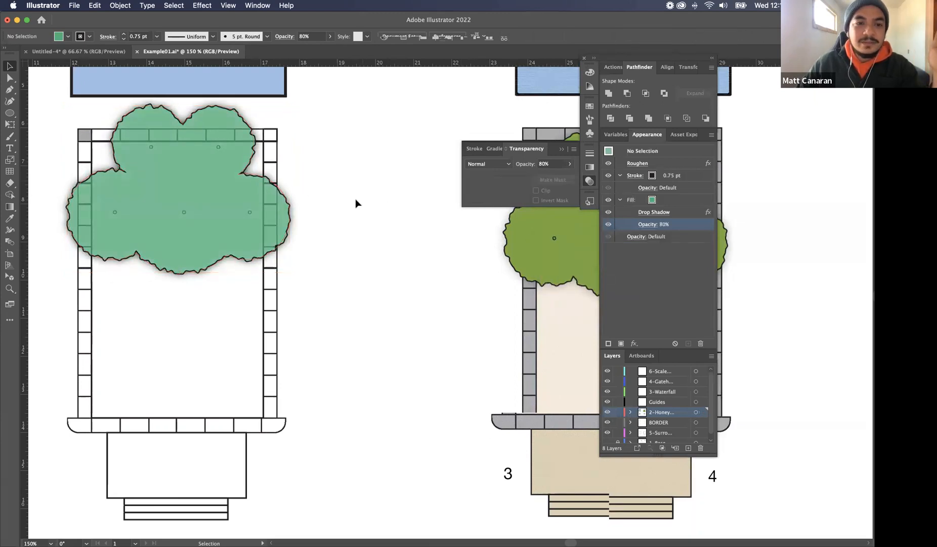
# Move the canopy to about X 20.24 cm, Y 11.37 cm, so it straddles the uncoloured plan's right-hand border
pyautogui.hscroll(-2, 356, 197)
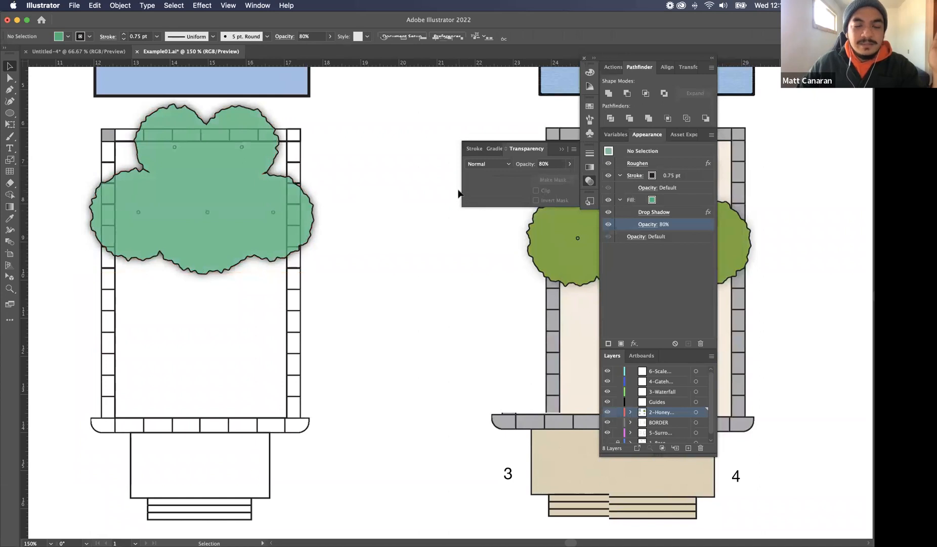
pyautogui.moveTo(299, 190)
pyautogui.mouseDown()
pyautogui.moveTo(493, 314)
pyautogui.moveTo(465, 222)
pyautogui.moveTo(256, 195)
pyautogui.moveTo(321, 215)
pyautogui.moveTo(308, 207)
pyautogui.mouseUp()
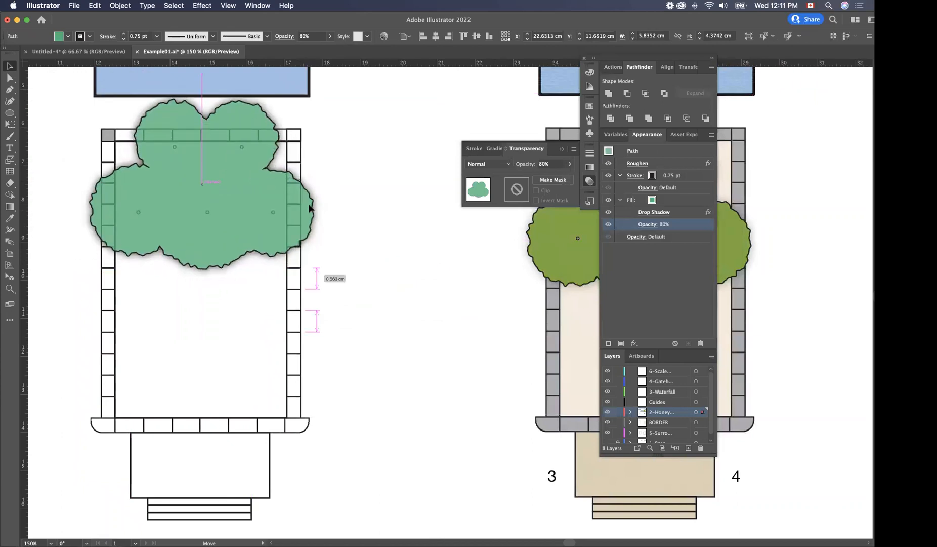
pyautogui.click(377, 223)
pyautogui.moveTo(314, 213); pyautogui.dragTo(410, 278)
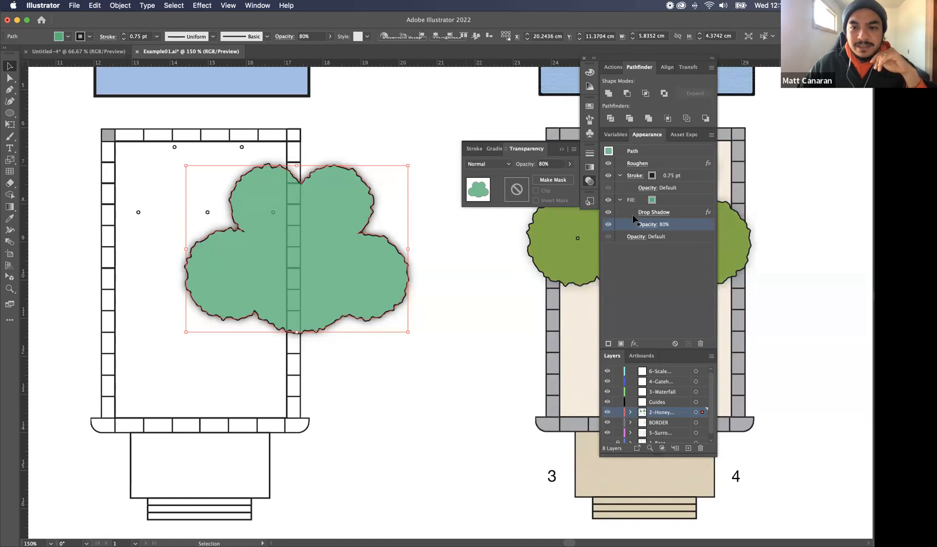
# Edit the drop shadow on the canopy's fill to 50% opacity with X and Y offsets of 0.2 cm
pyautogui.click(660, 213)
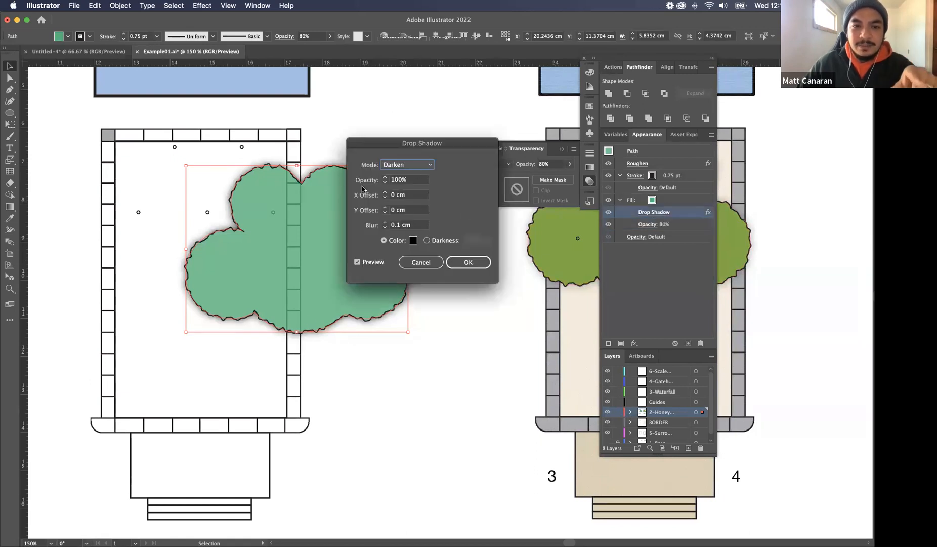
pyautogui.click(384, 195)
pyautogui.click(384, 194)
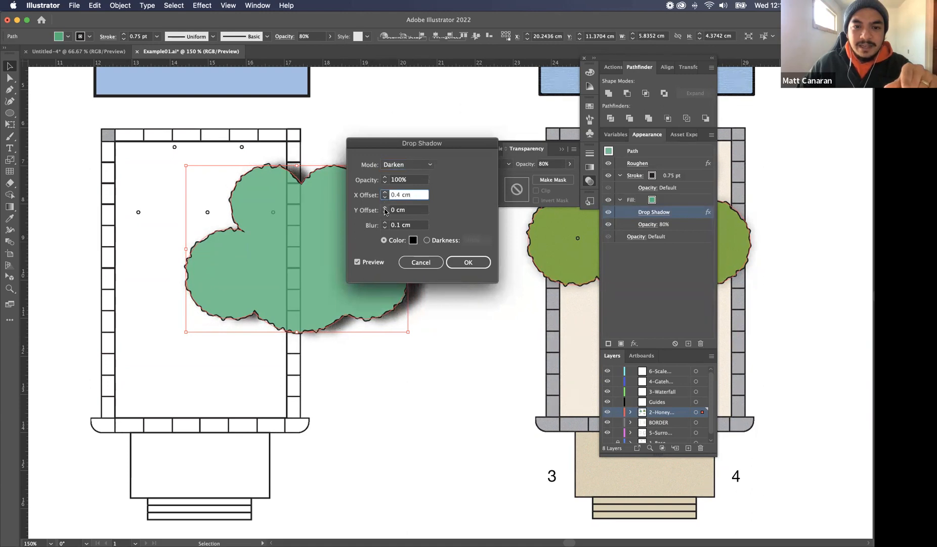
pyautogui.click(384, 209)
pyautogui.click(385, 210)
pyautogui.click(384, 209)
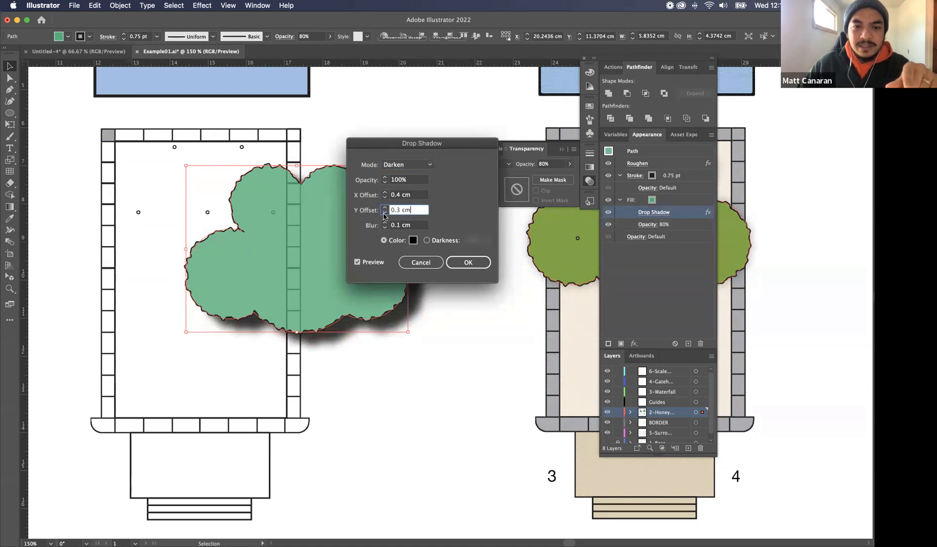
pyautogui.click(413, 180)
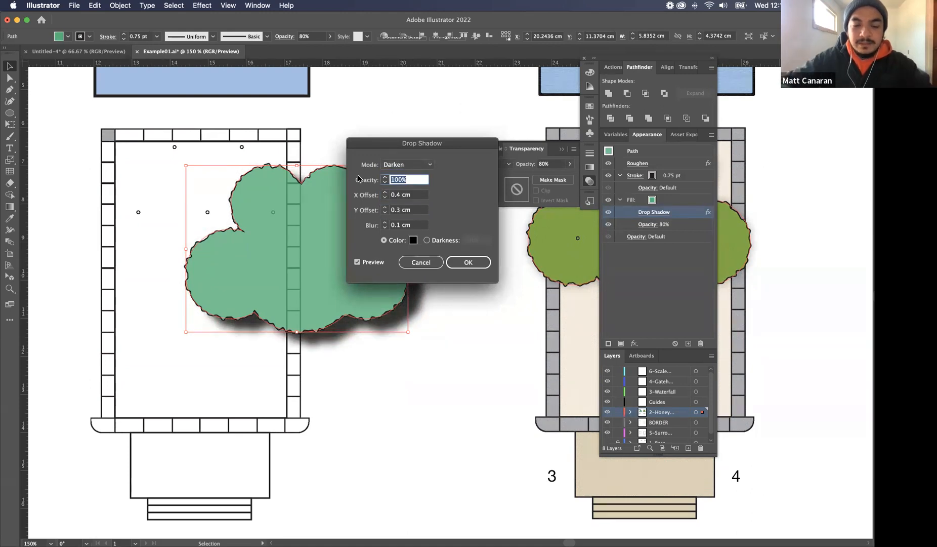
pyautogui.write('50')
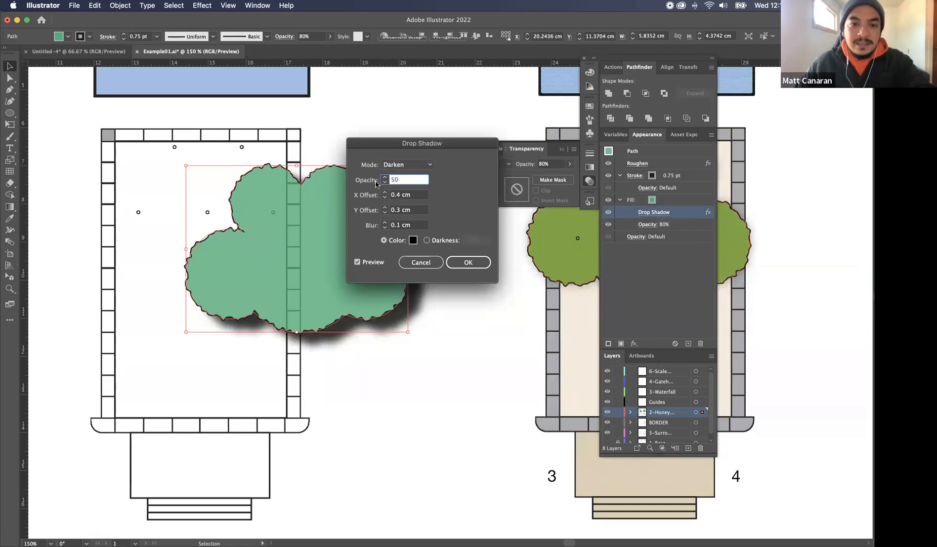
pyautogui.click(385, 212)
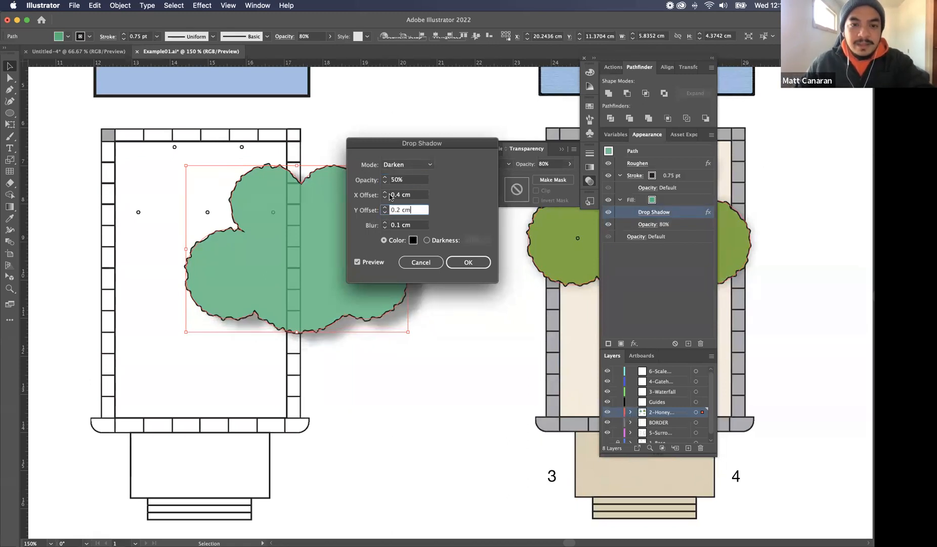
pyautogui.click(385, 198)
pyautogui.click(384, 198)
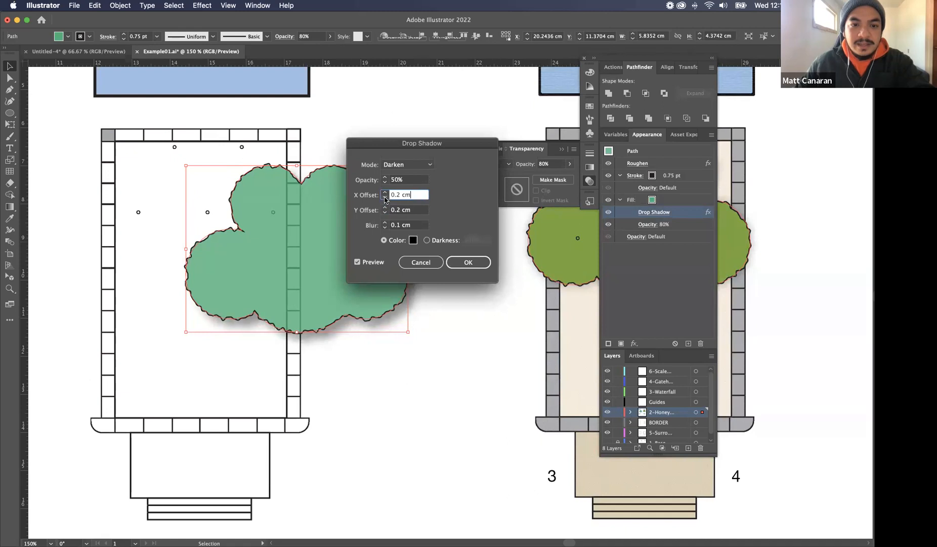
pyautogui.click(466, 262)
# Try the canopy over the uncoloured plan's trunk circles, and shift it right to about X 22.25 cm, Y 10.55 cm
pyautogui.click(471, 327)
pyautogui.moveTo(384, 299); pyautogui.dragTo(294, 238)
pyautogui.click(438, 231)
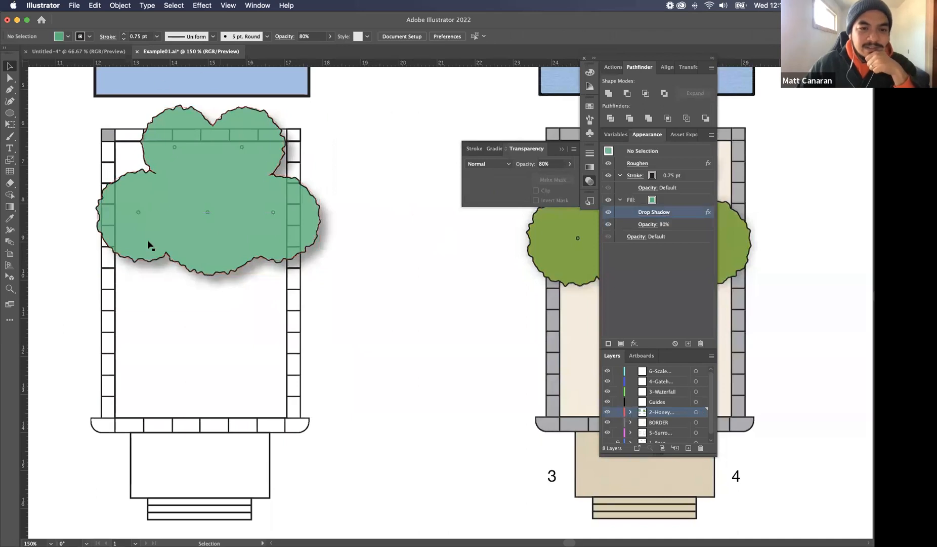
pyautogui.moveTo(196, 231); pyautogui.dragTo(366, 252)
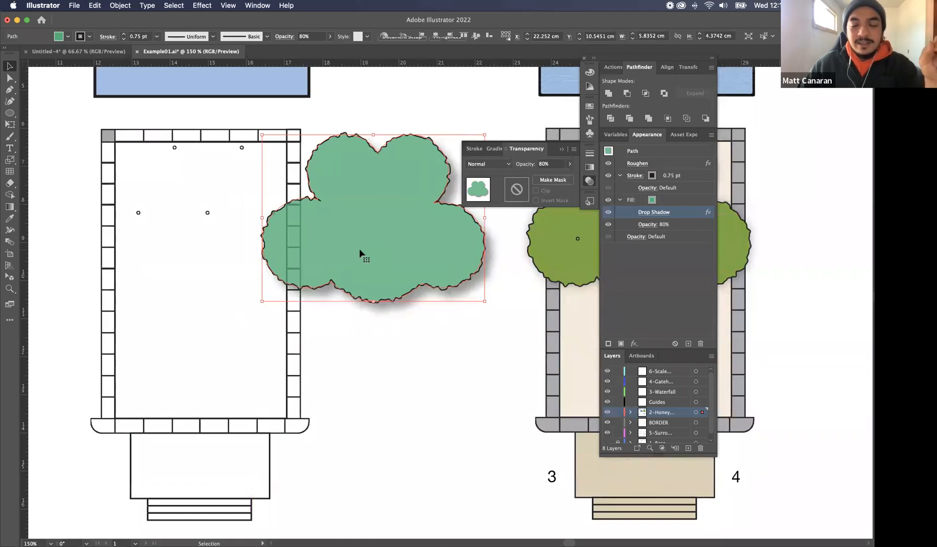
pyautogui.click(361, 362)
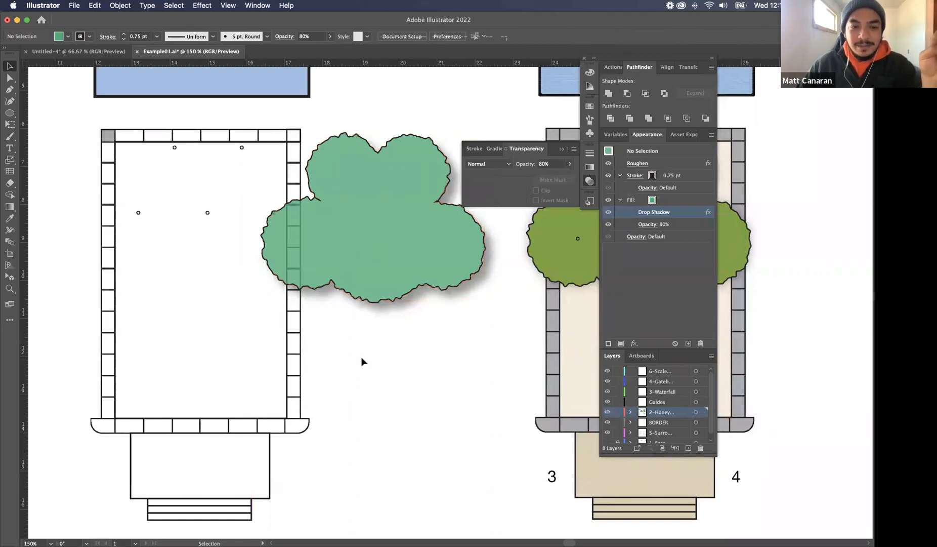
# Examine the finished coloured plan's canopy, paving and waterfall as a reference beside the new canopy
pyautogui.scroll(-2, 418, 234)
pyautogui.hscroll(4, 418, 234)
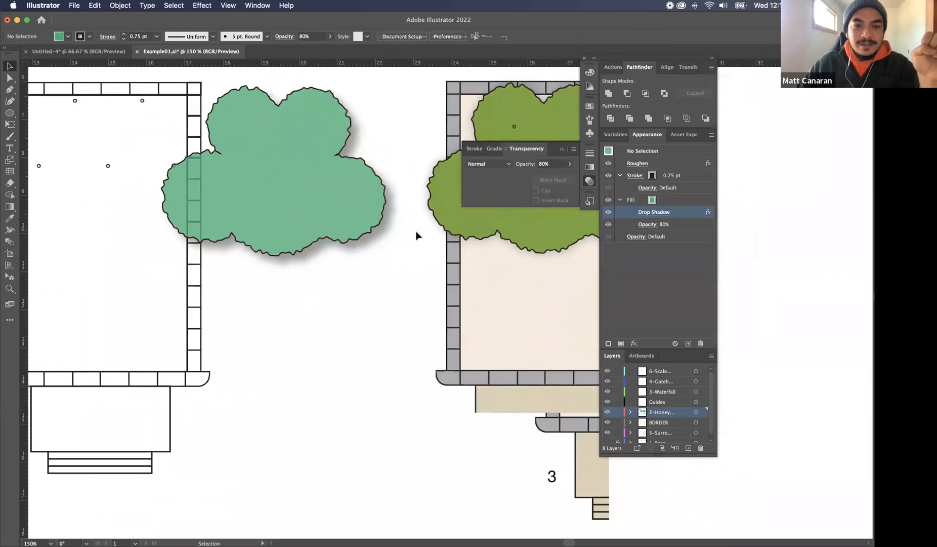
pyautogui.hscroll(8, 418, 234)
pyautogui.scroll(-2, 417, 234)
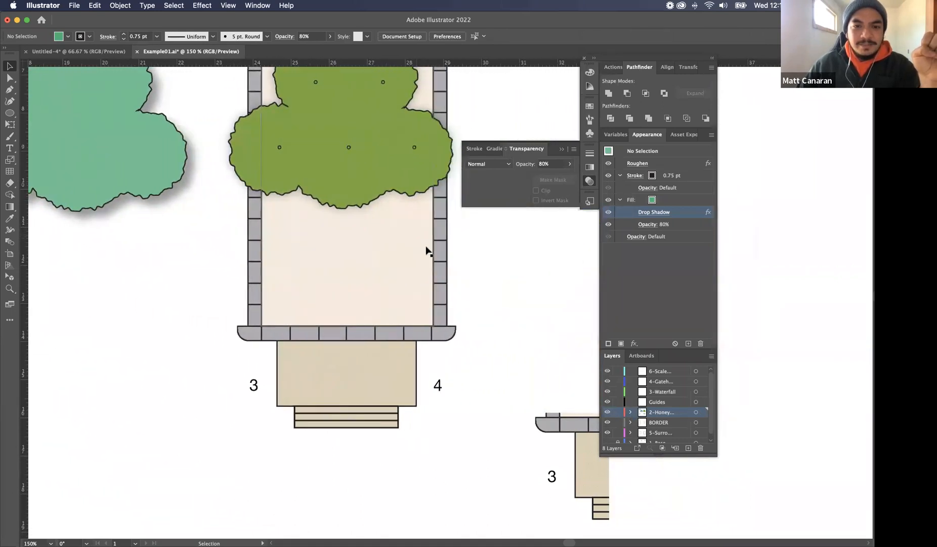
pyautogui.scroll(8, 465, 255)
pyautogui.hscroll(1, 465, 255)
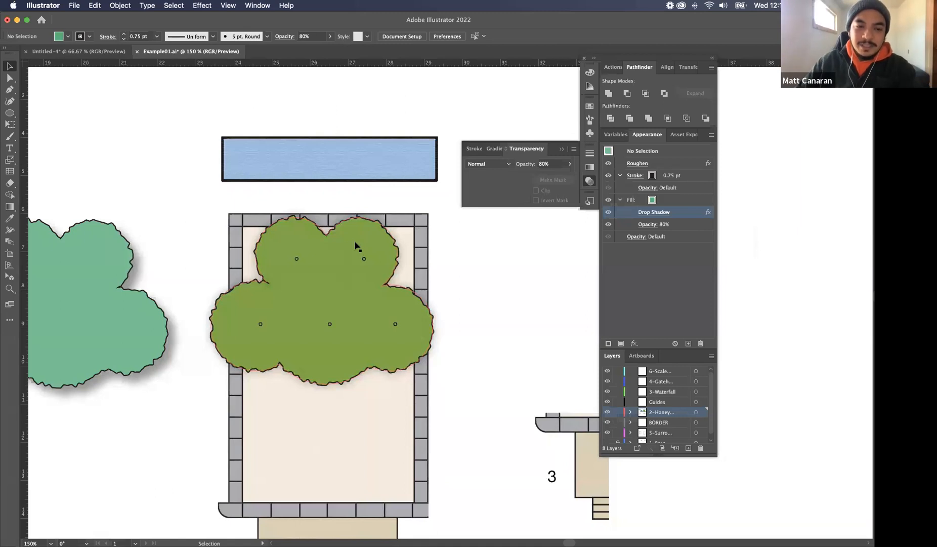
pyautogui.hscroll(-5, 340, 249)
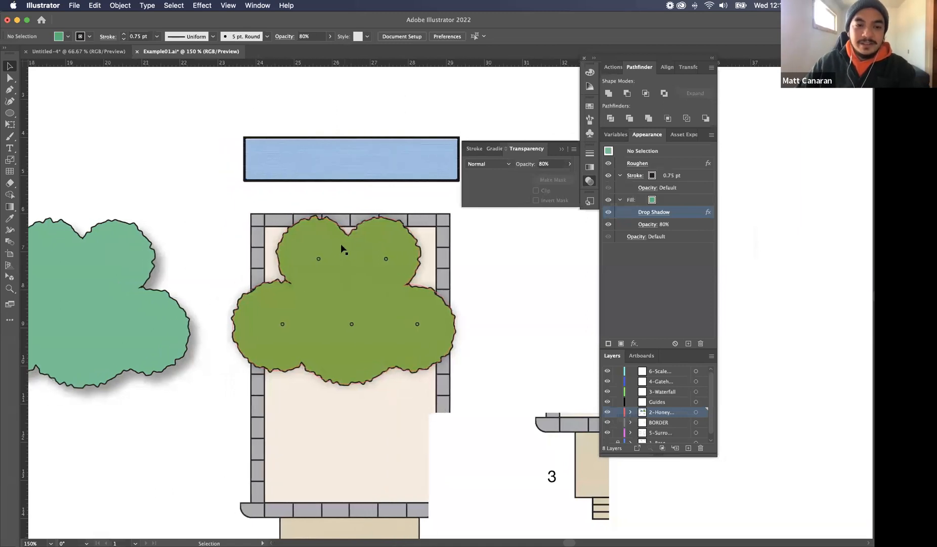
pyautogui.hscroll(-2, 339, 248)
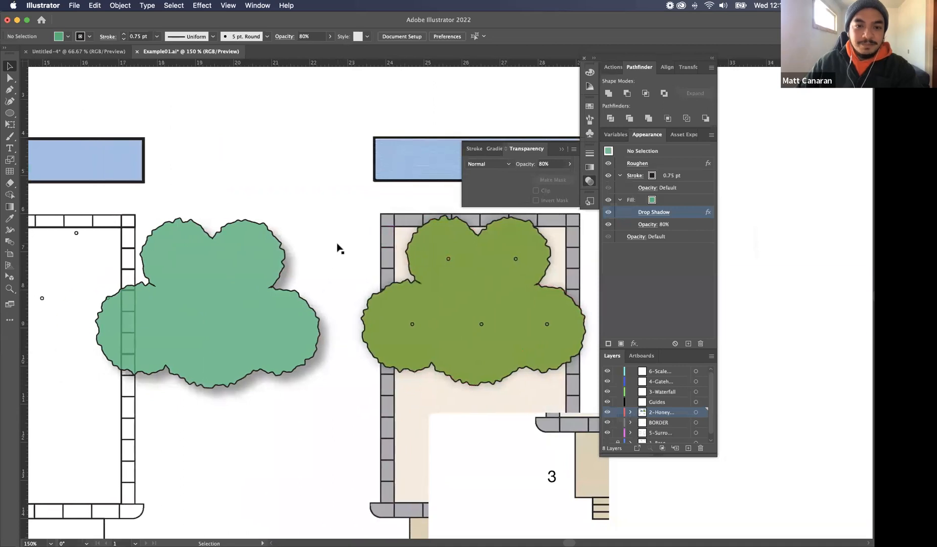
# Move the canopy clear of the uncoloured plan, to about X 24.23 cm, Y 6.88 cm, and deselect it
pyautogui.moveTo(251, 335); pyautogui.dragTo(324, 192)
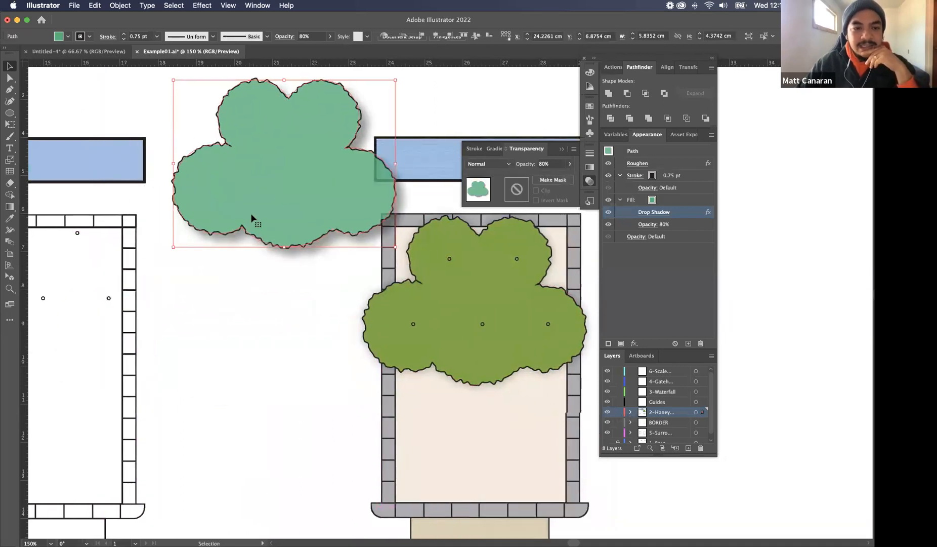
pyautogui.scroll(-3, 251, 218)
pyautogui.hscroll(-3, 252, 218)
pyautogui.hscroll(-3, 253, 219)
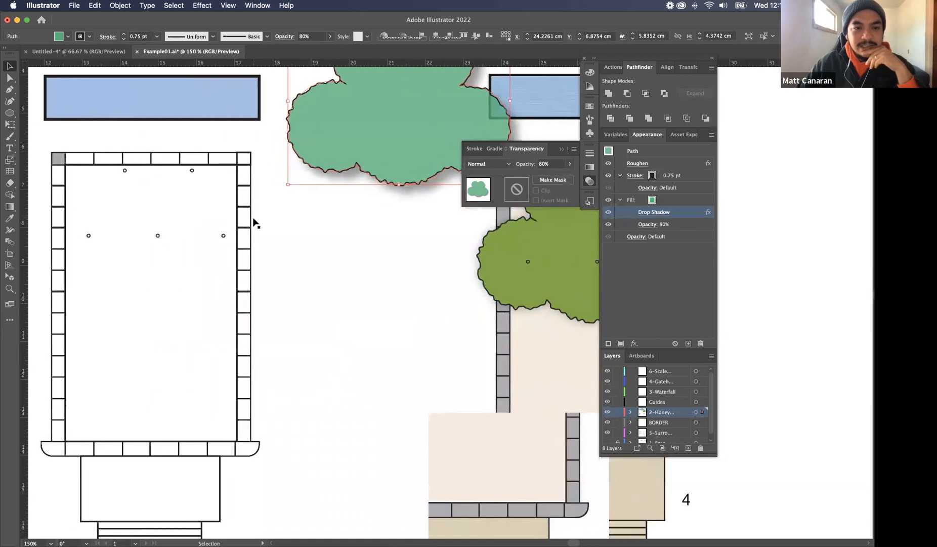
pyautogui.click(248, 219)
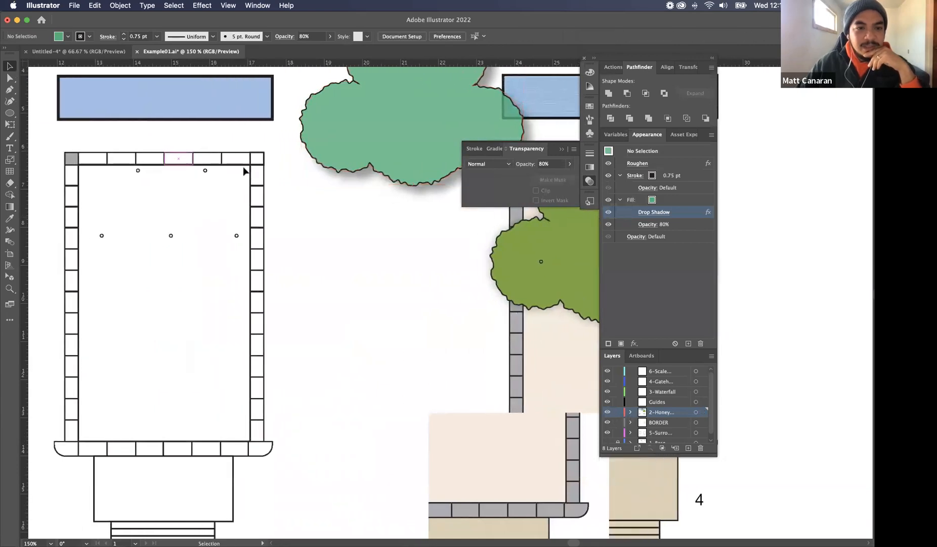
# Fill the large inner paving rectangle of the uncoloured plan with the beige C=25 M=25 Y=40 K=0 swatch
pyautogui.click(244, 168)
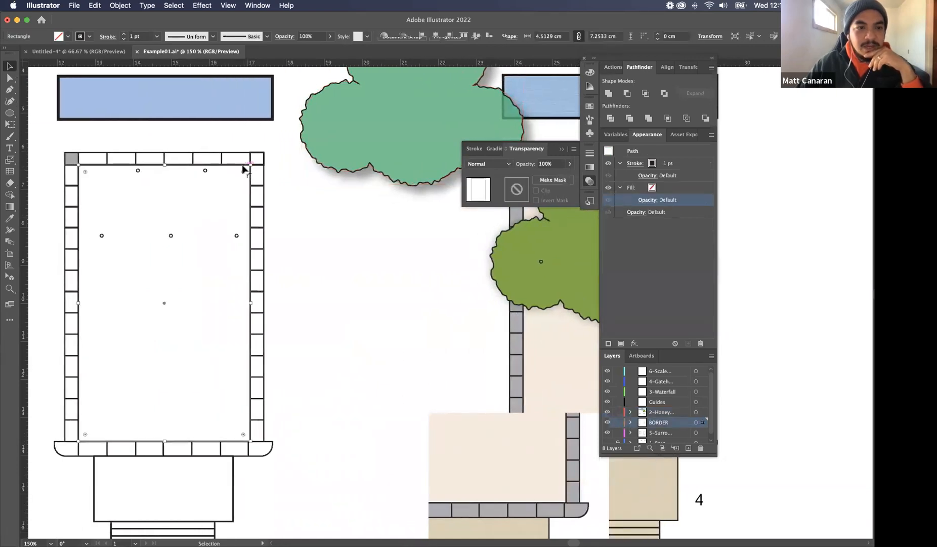
pyautogui.click(67, 36)
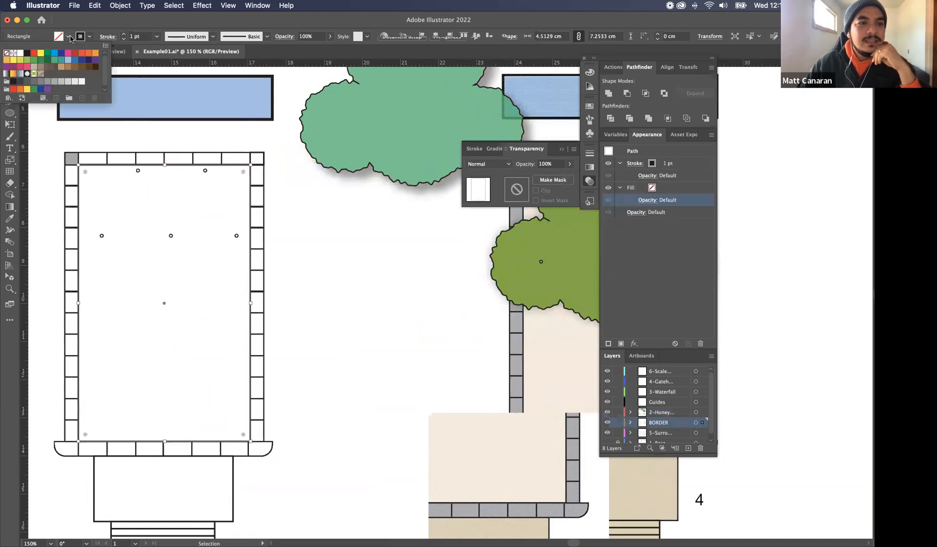
pyautogui.click(34, 67)
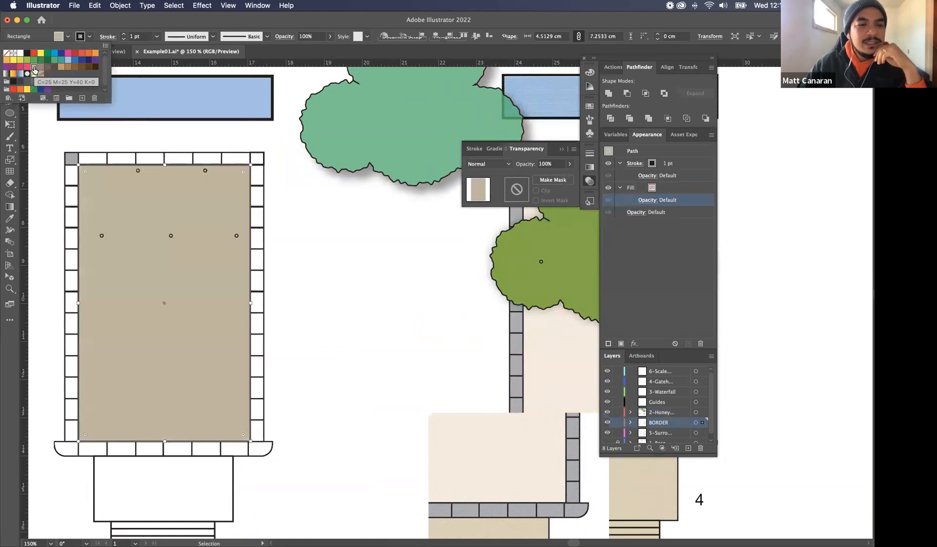
# Apply a low-intensity Regular Grain texture with contrast 50 to the beige paving fill, and shift the canopy clear of the finished waterfall
pyautogui.click(202, 5)
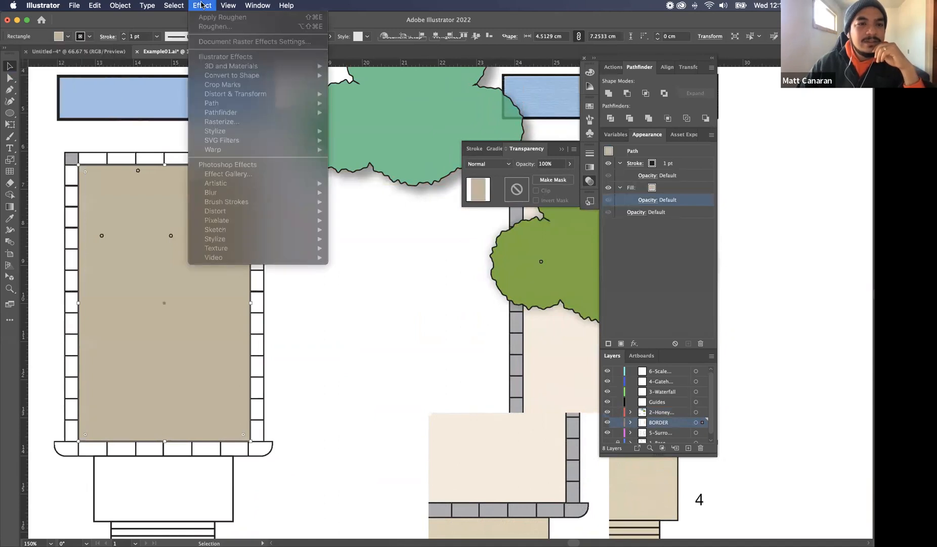
pyautogui.click(326, 362)
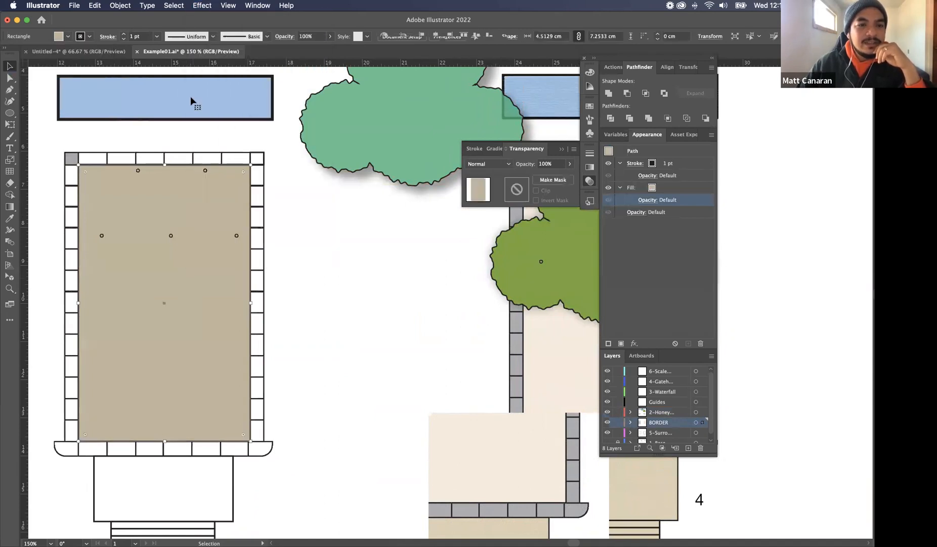
pyautogui.click(202, 5)
pyautogui.moveTo(303, 114)
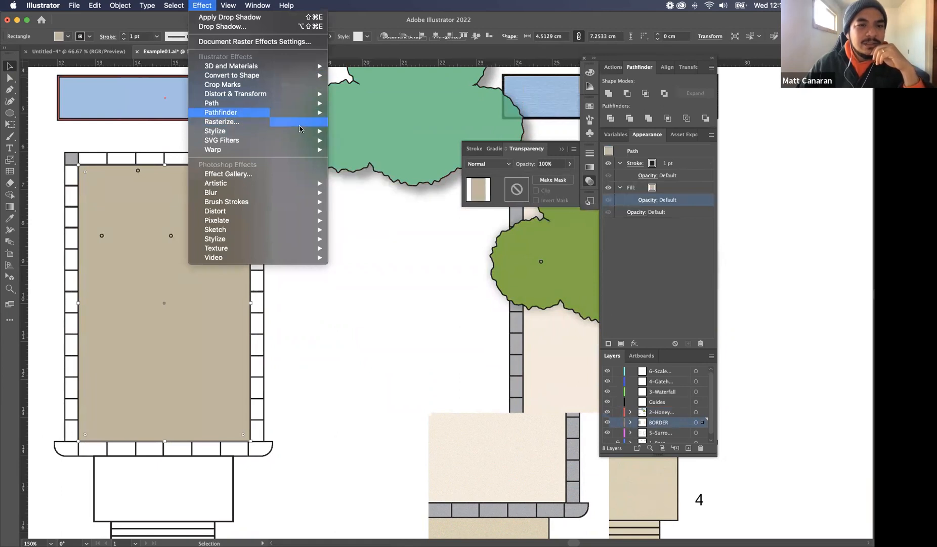
pyautogui.moveTo(296, 251)
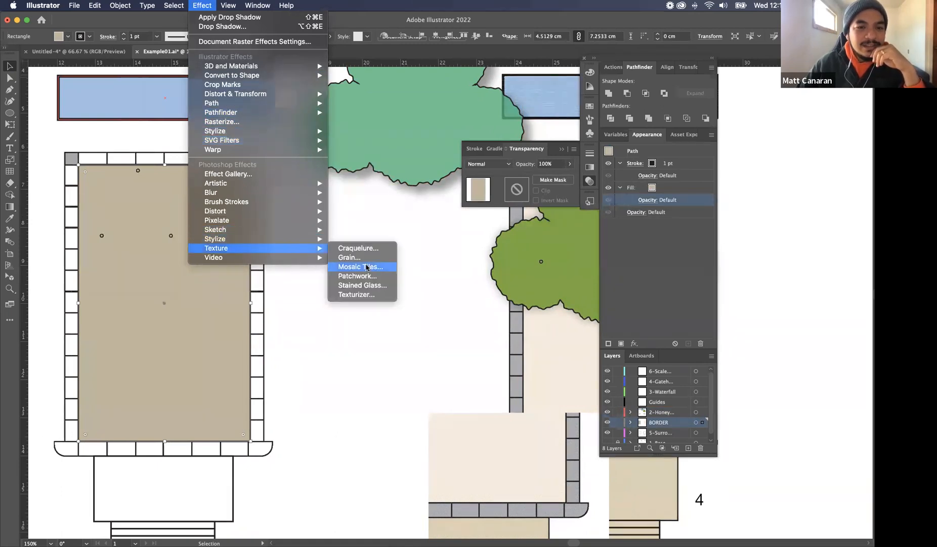
pyautogui.click(371, 259)
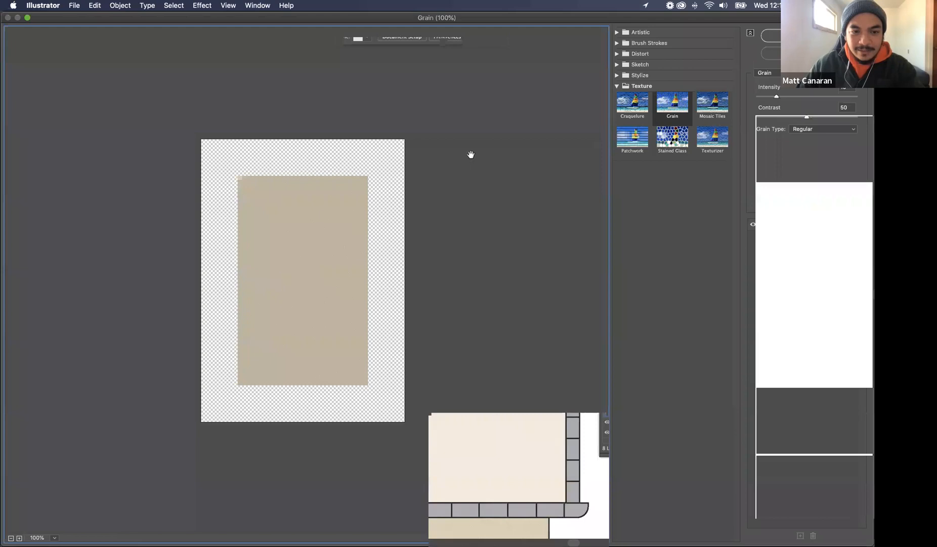
pyautogui.moveTo(775, 99); pyautogui.dragTo(762, 99)
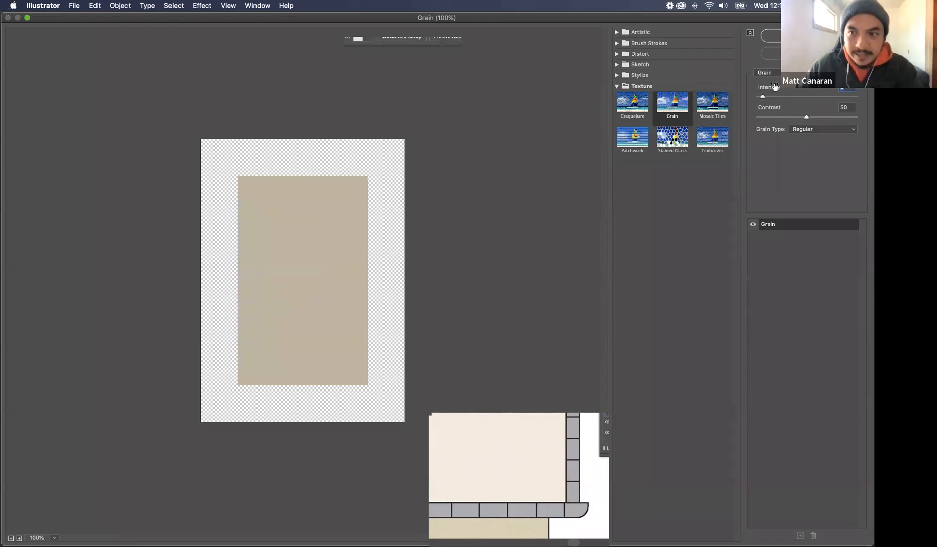
pyautogui.click(805, 36)
pyautogui.click(350, 225)
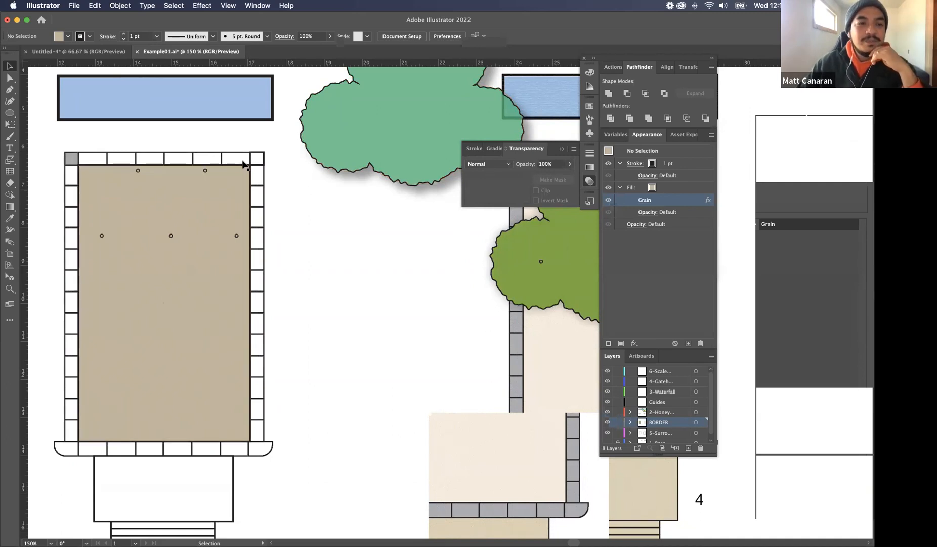
pyautogui.moveTo(345, 150); pyautogui.dragTo(331, 172)
pyautogui.click(167, 285)
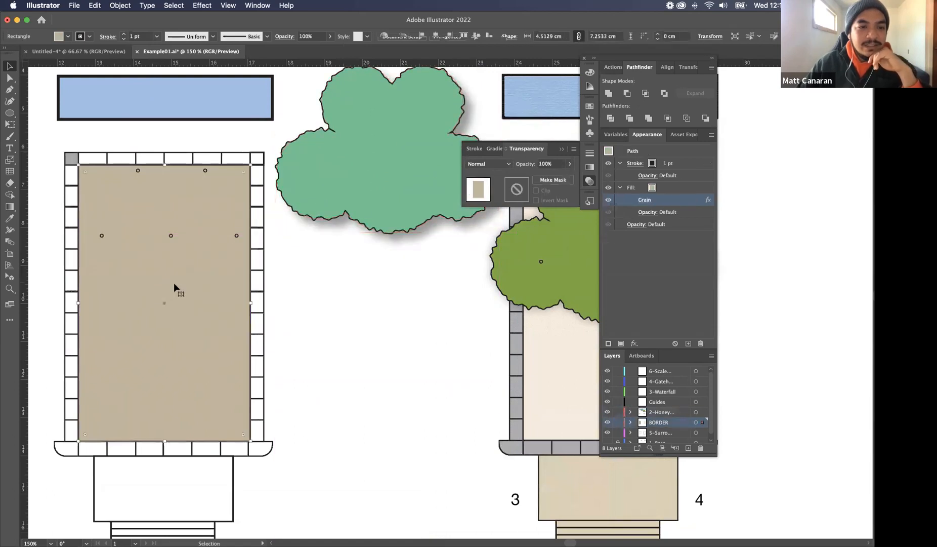
# Apply a Craquelure texture with reduced crack spacing, crack depth 2 and crack brightness 10 to the blue waterfall fill, and nudge the rectangle
pyautogui.click(219, 112)
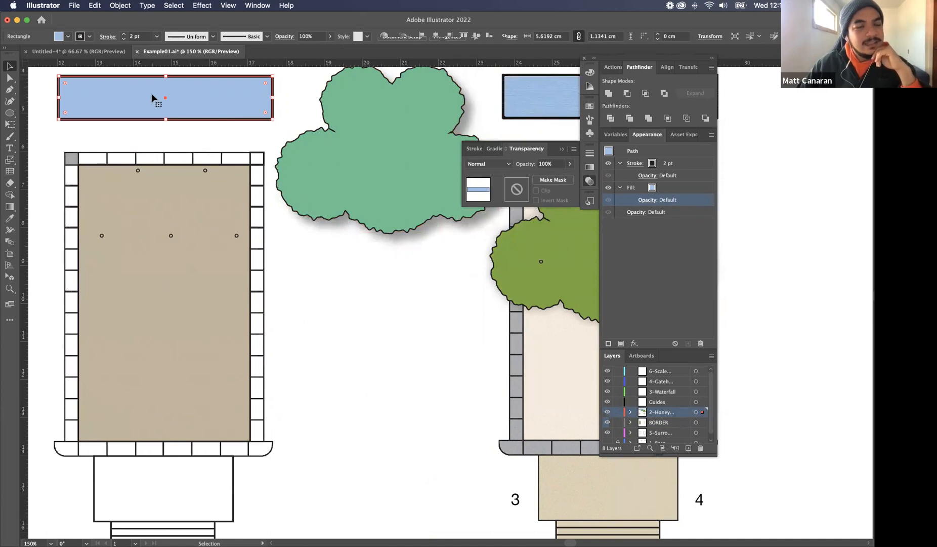
pyautogui.click(196, 7)
pyautogui.moveTo(260, 252)
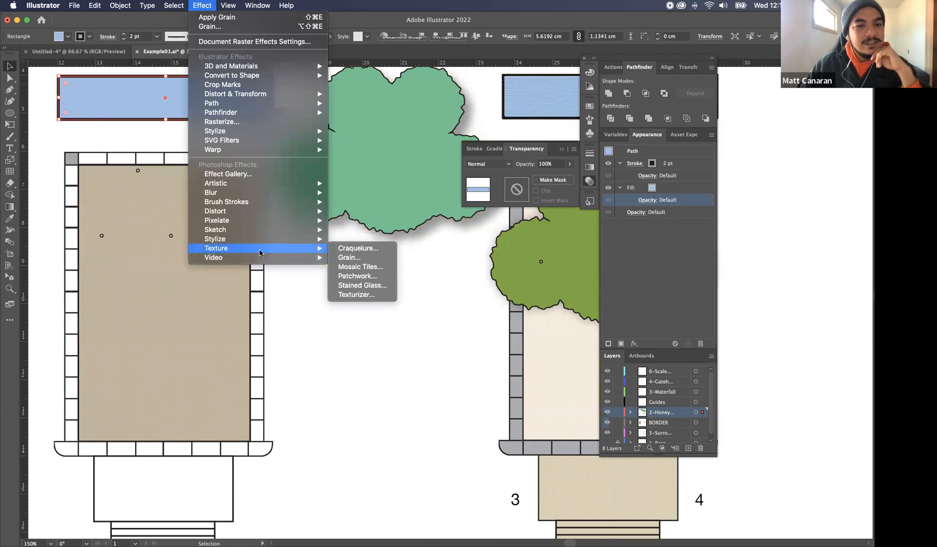
pyautogui.click(376, 249)
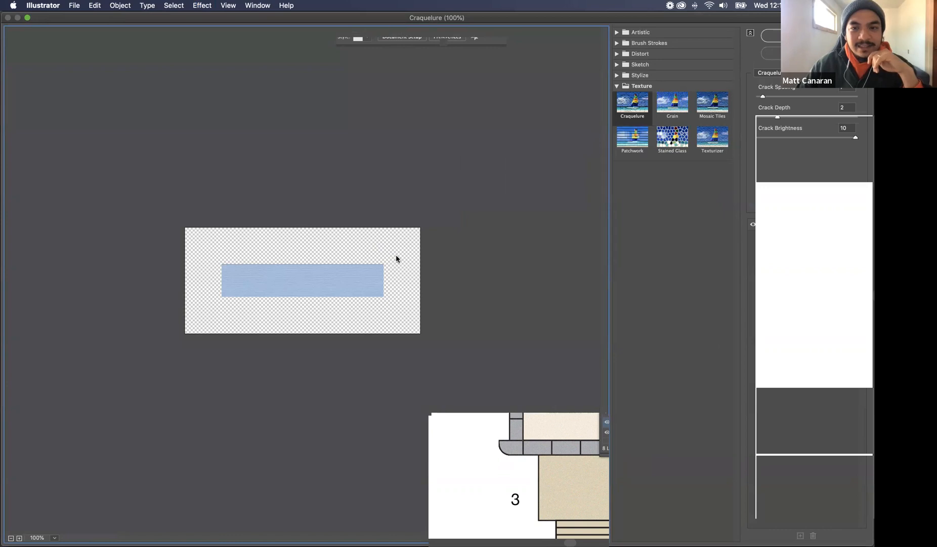
pyautogui.moveTo(761, 97); pyautogui.dragTo(760, 98)
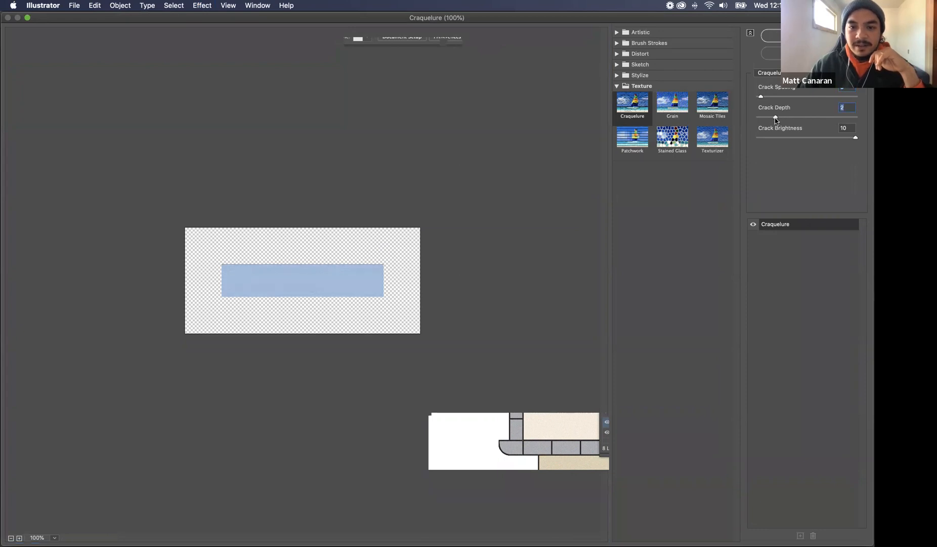
pyautogui.press('Return')
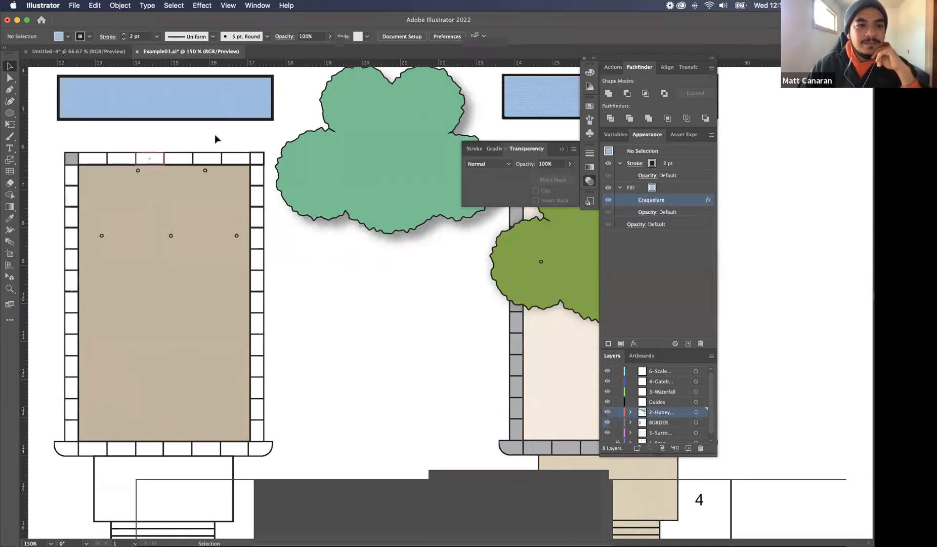
pyautogui.moveTo(116, 103); pyautogui.dragTo(133, 90)
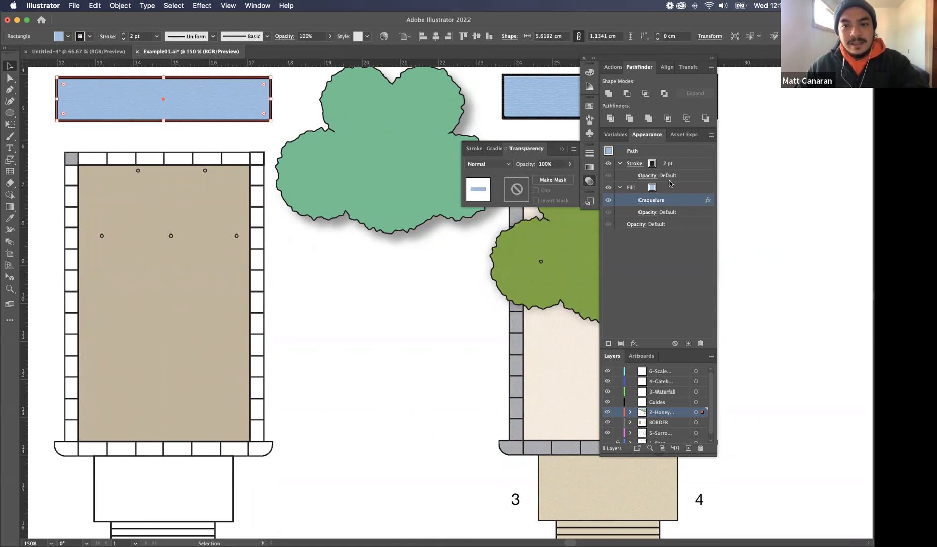
pyautogui.click(644, 200)
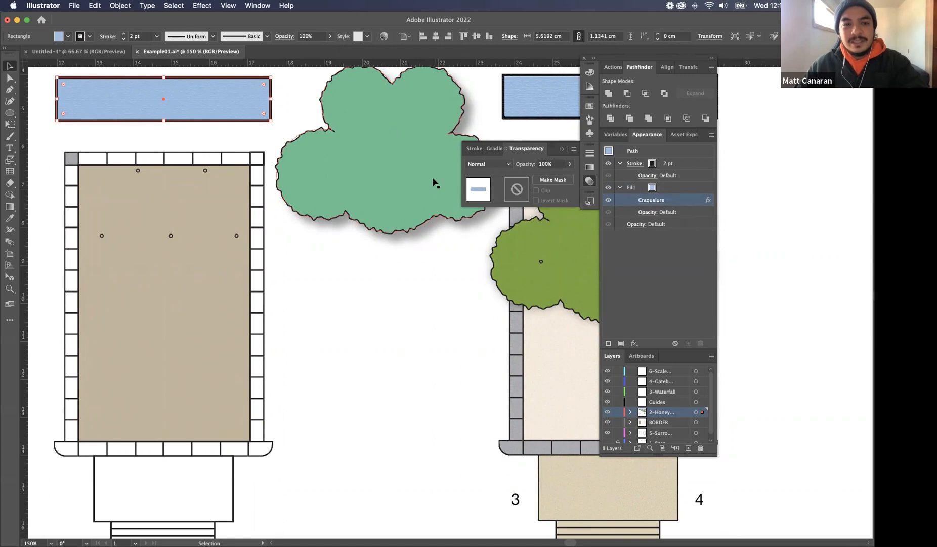
# Try the green canopy over the beige paving at about X 17.72 cm, Y 9.61 cm, and undo the placement
pyautogui.click(246, 153)
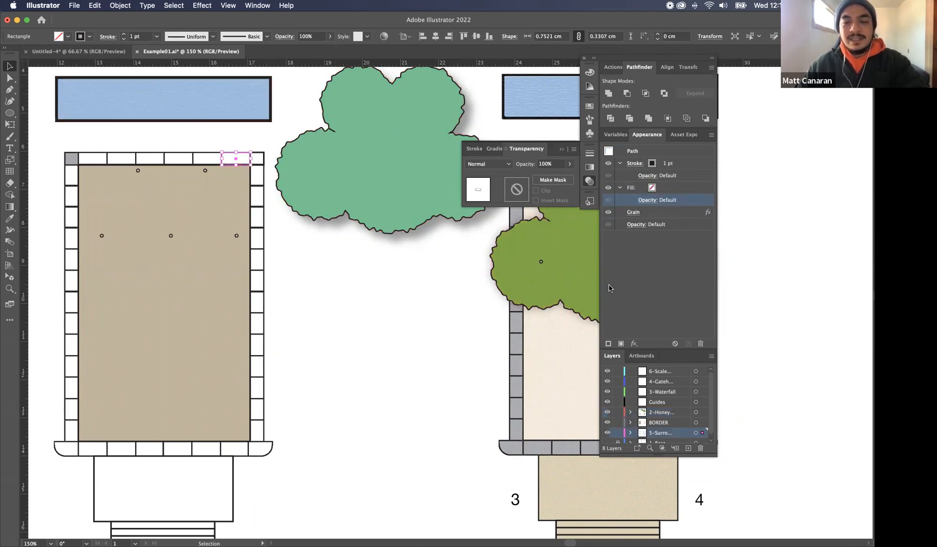
pyautogui.click(447, 299)
pyautogui.hscroll(1, 454, 294)
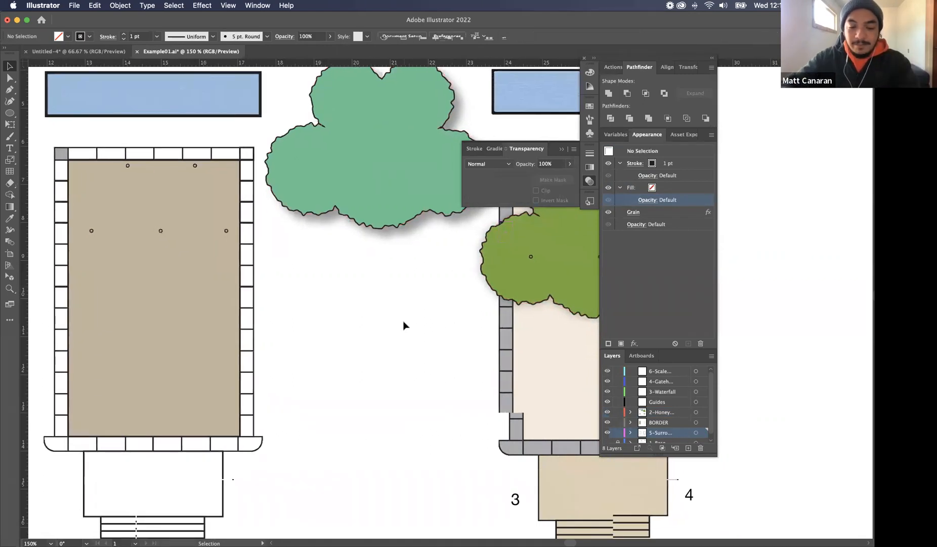
pyautogui.press('super+minus')
pyautogui.scroll(-3, 358, 231)
pyautogui.hscroll(4, 357, 230)
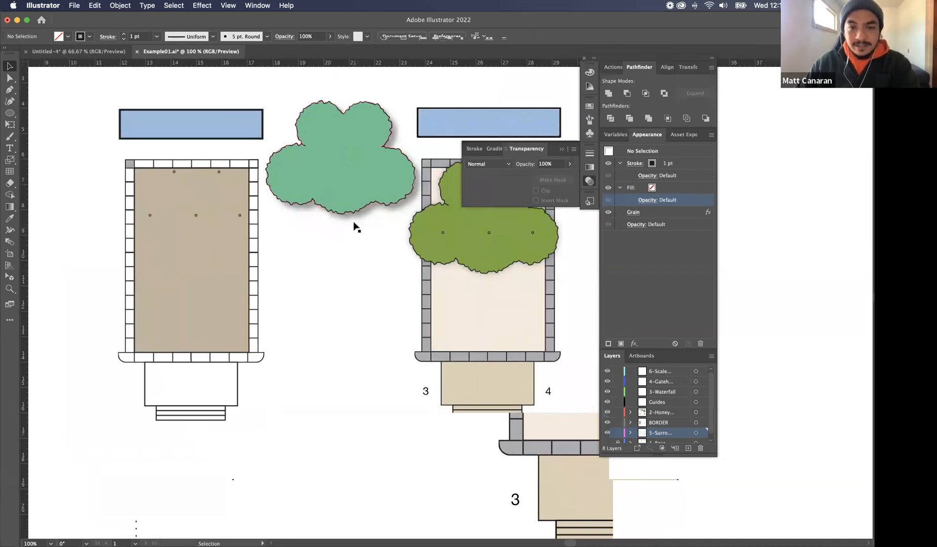
pyautogui.moveTo(376, 170); pyautogui.dragTo(229, 206)
pyautogui.scroll(-2, 357, 211)
pyautogui.hscroll(2, 357, 211)
pyautogui.scroll(-1, 357, 212)
pyautogui.hscroll(1, 357, 212)
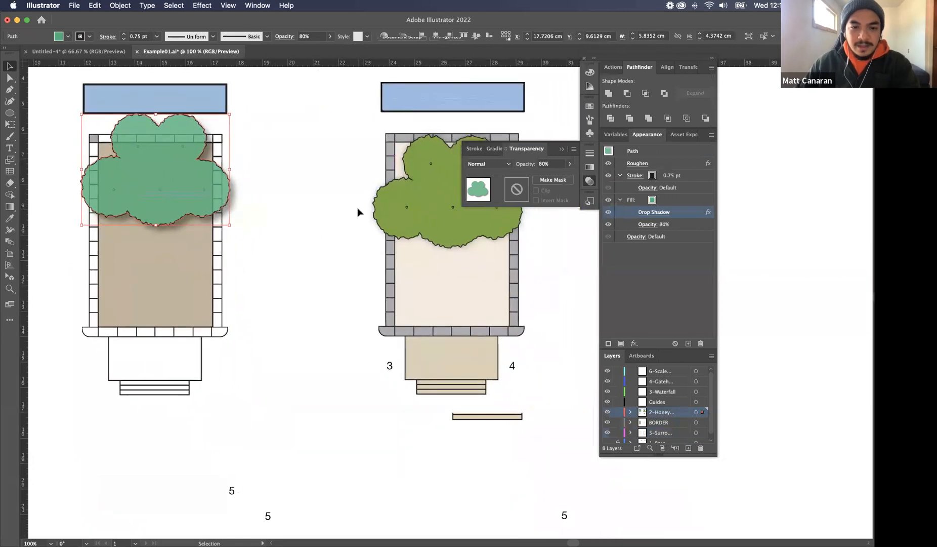
pyautogui.click(319, 229)
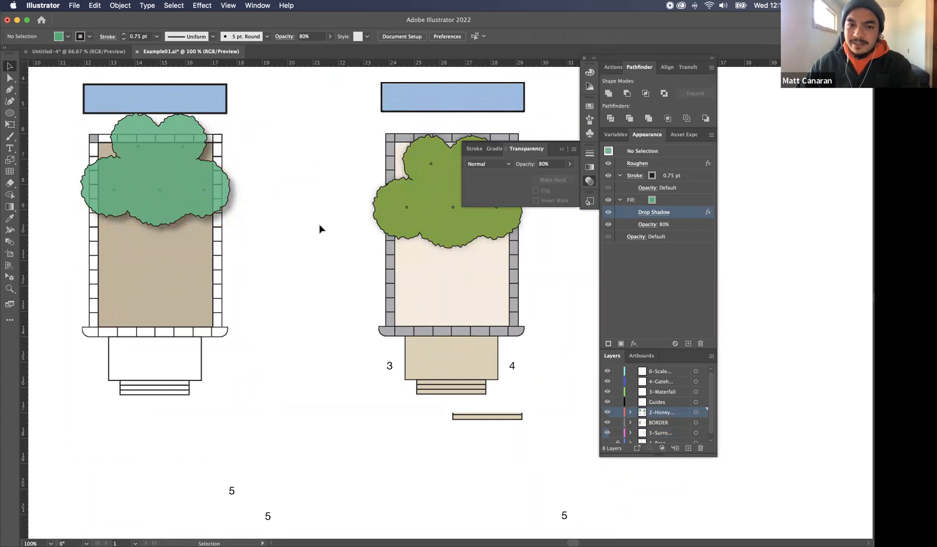
pyautogui.press('super+z')
# Copy the white entrance rectangle below the beige paving and place the duplicate in the empty space between the two plans
pyautogui.click(173, 354)
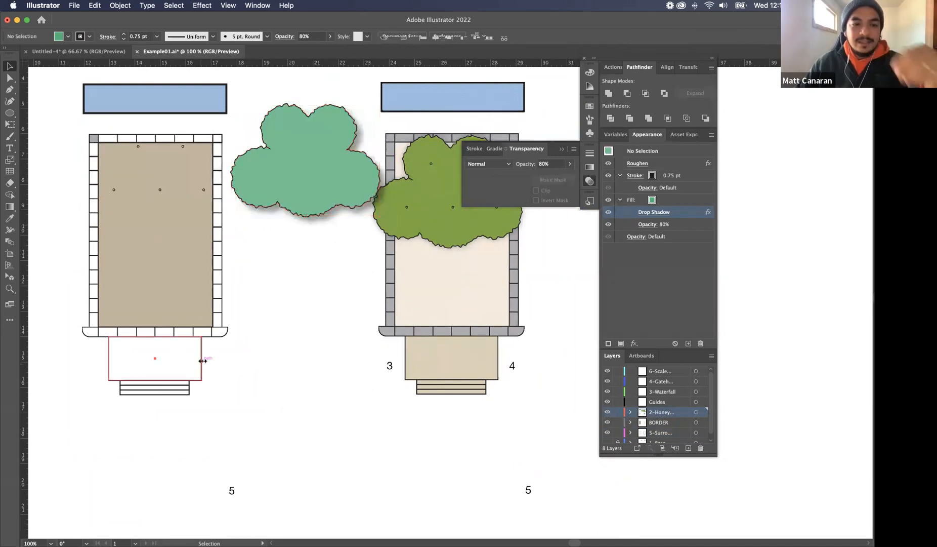
pyautogui.click(202, 360)
pyautogui.press('super+c')
pyautogui.press('super+v')
pyautogui.moveTo(411, 284); pyautogui.dragTo(263, 300)
# Try the Denim Seam pattern brush on the duplicated rectangle's stroke, and undo it
pyautogui.click(589, 106)
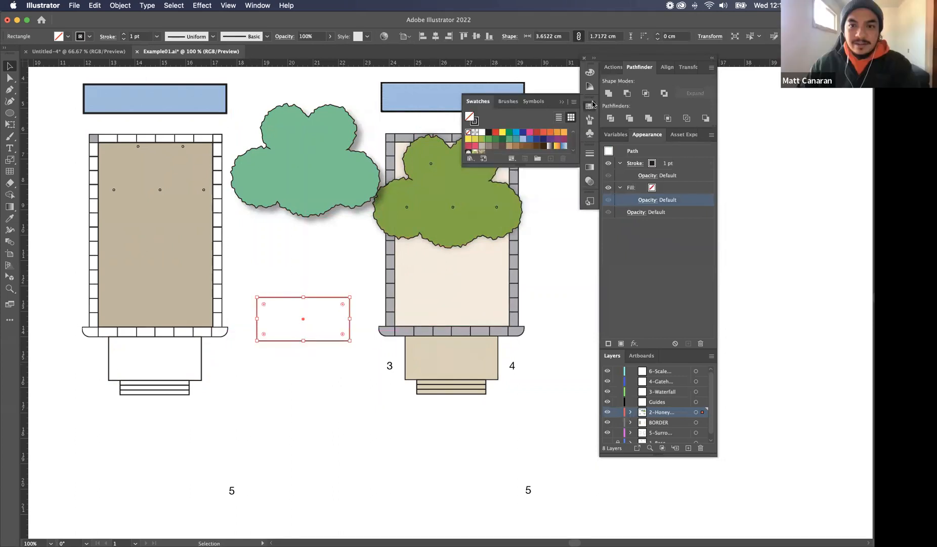
pyautogui.click(505, 101)
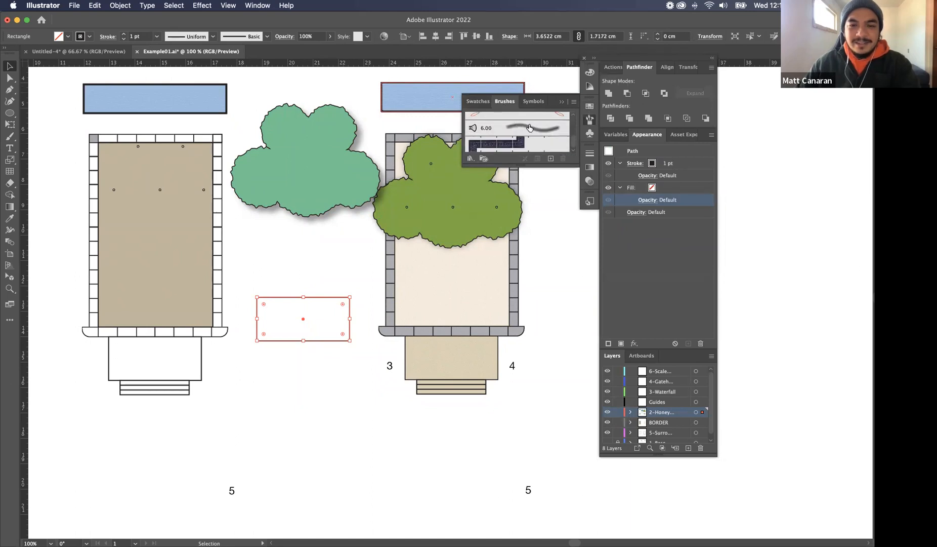
pyautogui.moveTo(575, 166); pyautogui.dragTo(577, 298)
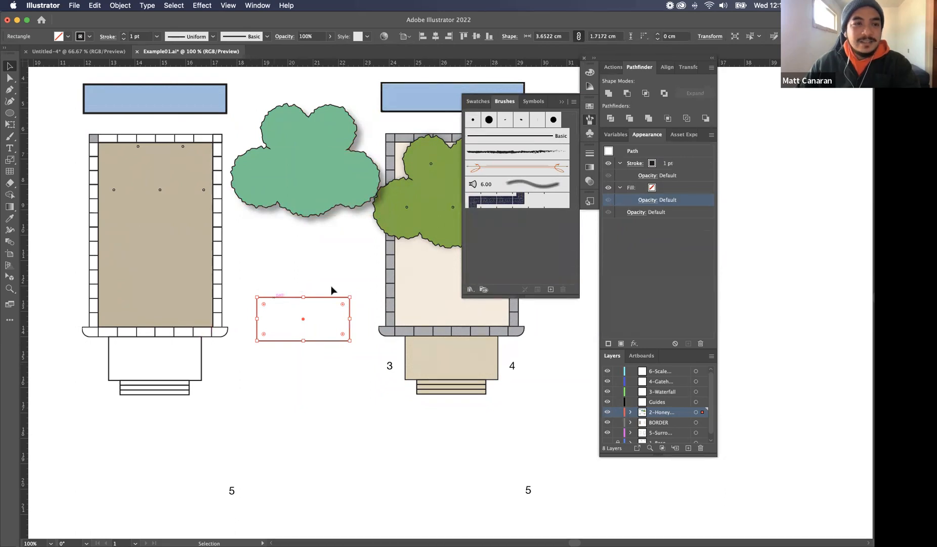
pyautogui.click(89, 36)
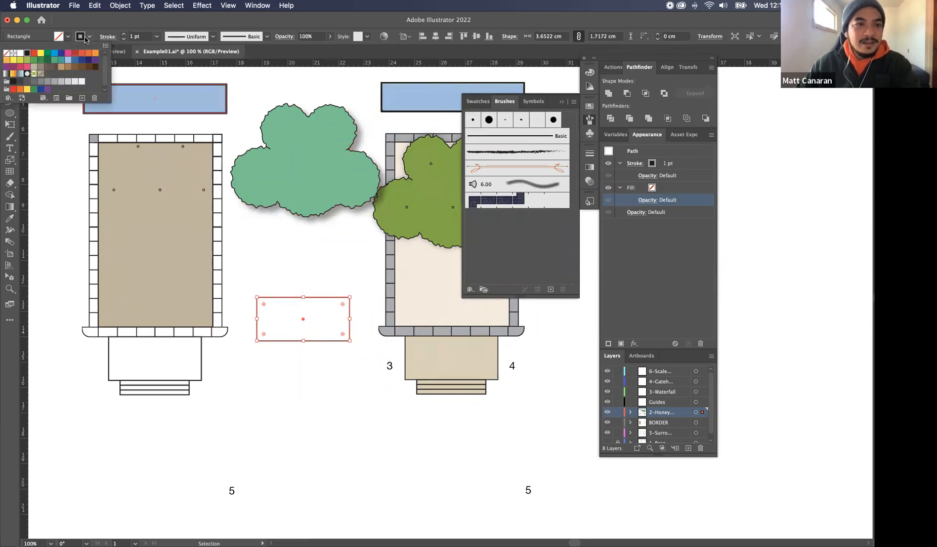
pyautogui.click(499, 202)
pyautogui.click(350, 267)
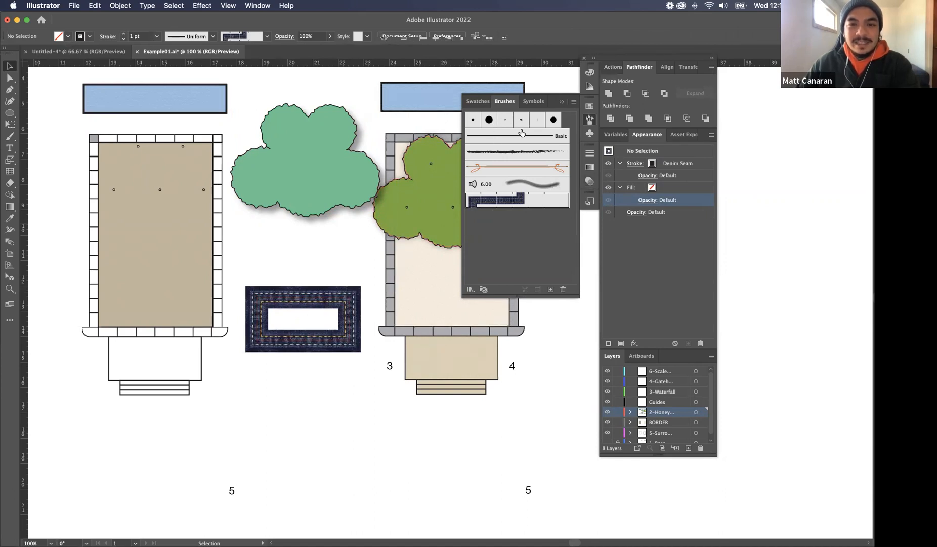
pyautogui.press('super+z')
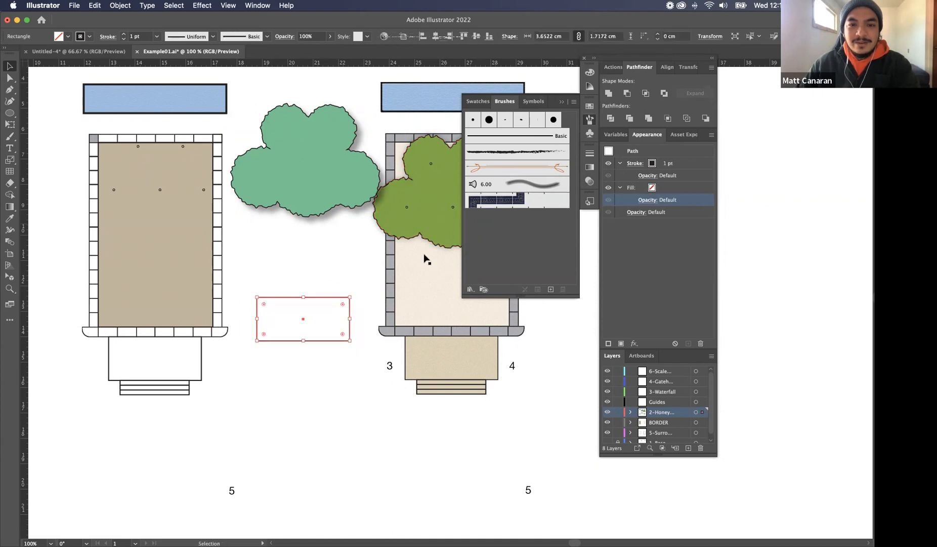
# Examine the stroke settings, brushes, swatches, swatch libraries, swatch display filters and new colour group options with the rectangle selected
pyautogui.click(591, 168)
pyautogui.click(591, 153)
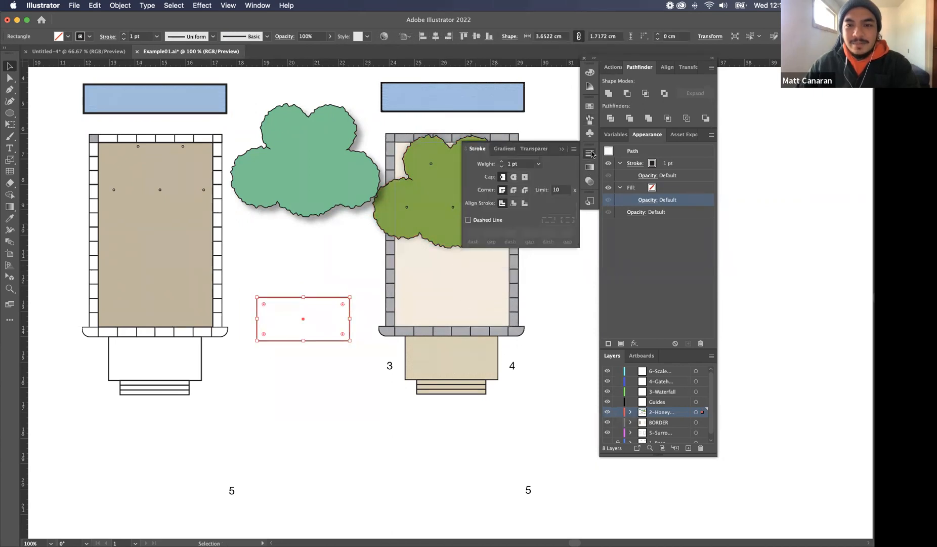
pyautogui.click(590, 106)
pyautogui.click(591, 122)
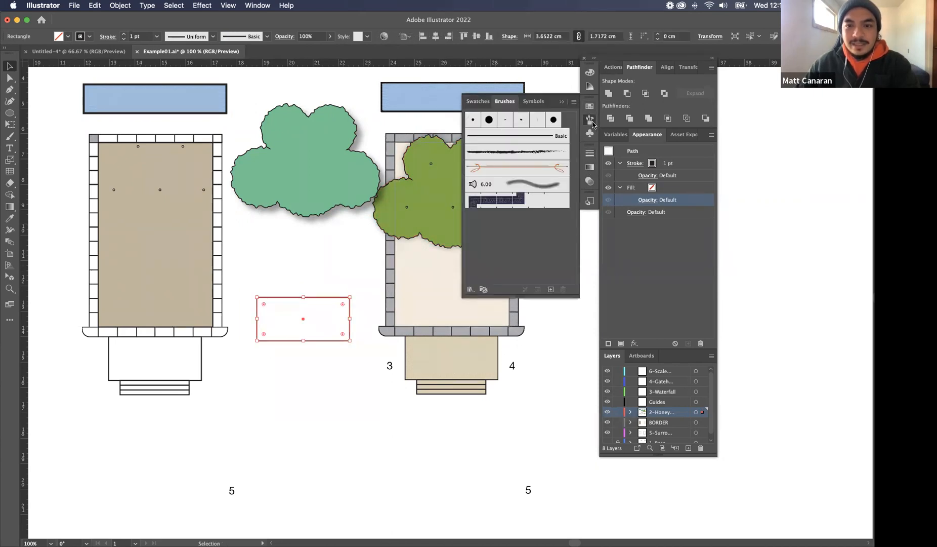
pyautogui.click(477, 101)
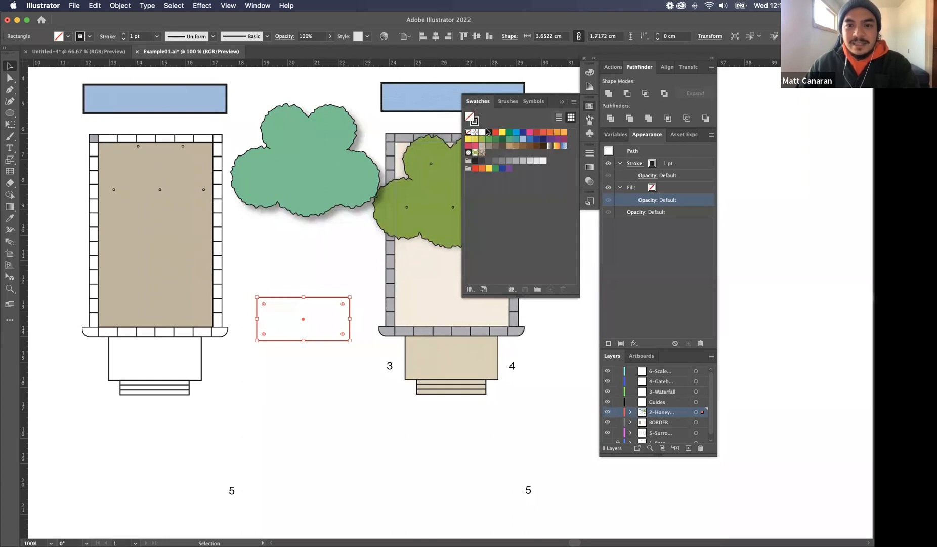
pyautogui.click(481, 289)
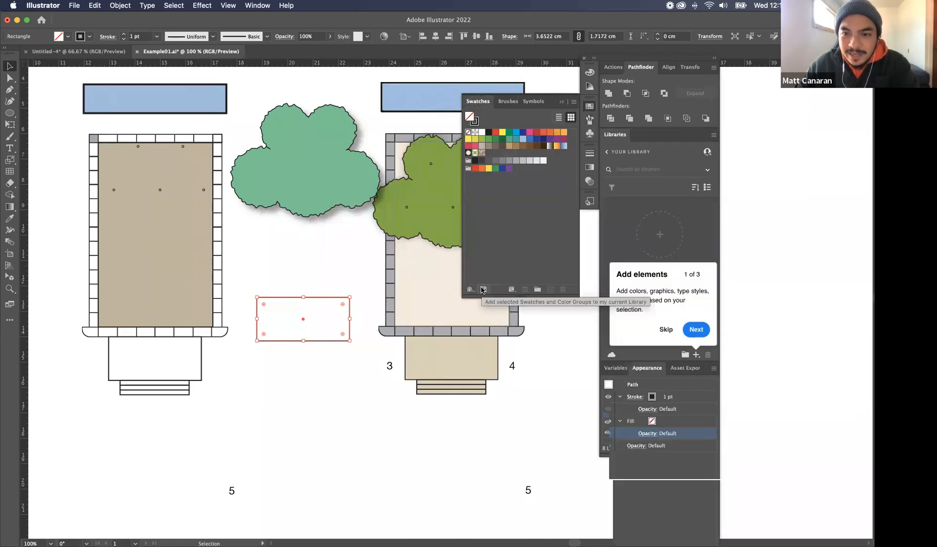
pyautogui.click(470, 289)
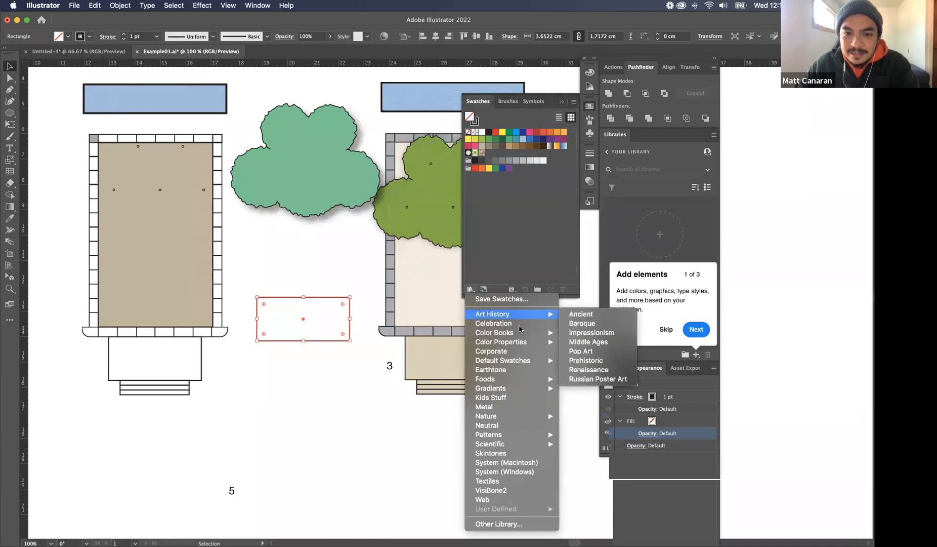
pyautogui.click(529, 282)
pyautogui.click(512, 289)
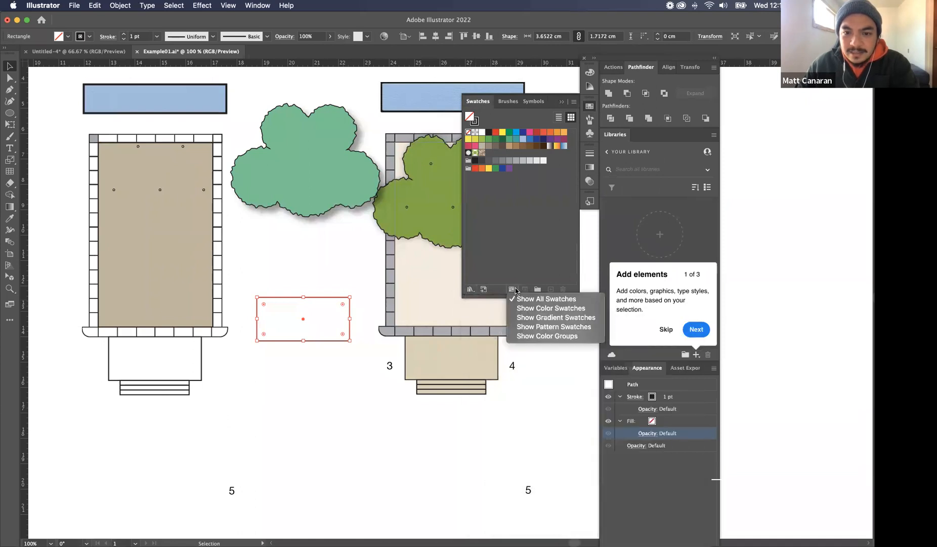
pyautogui.click(516, 291)
pyautogui.click(537, 289)
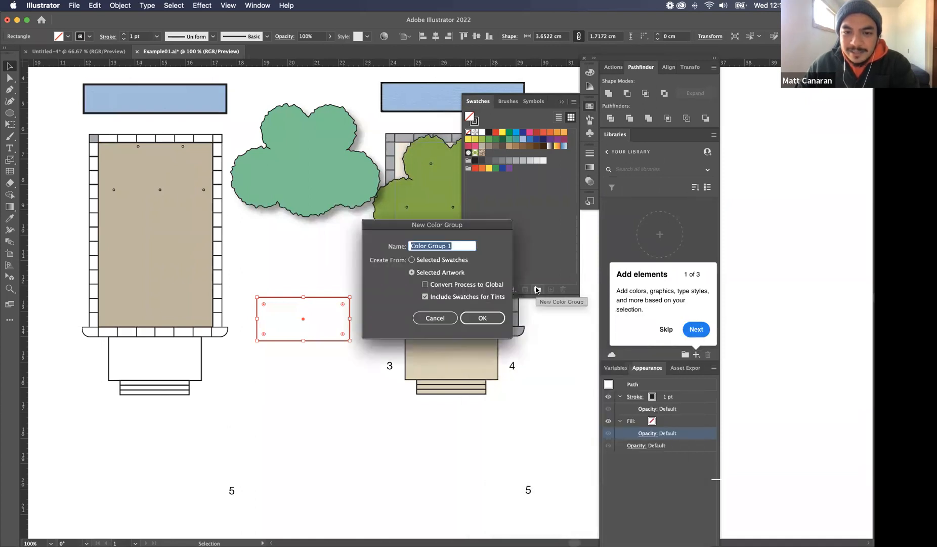
pyautogui.click(434, 318)
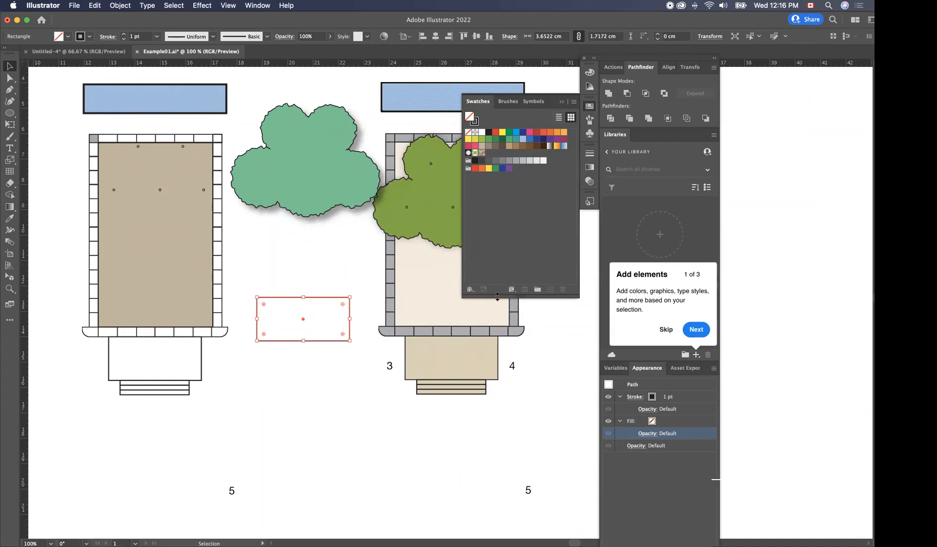
# Open the Basic Graphics_Dots pattern library and try several of its dot patterns as the duplicated rectangle's fill
pyautogui.click(470, 289)
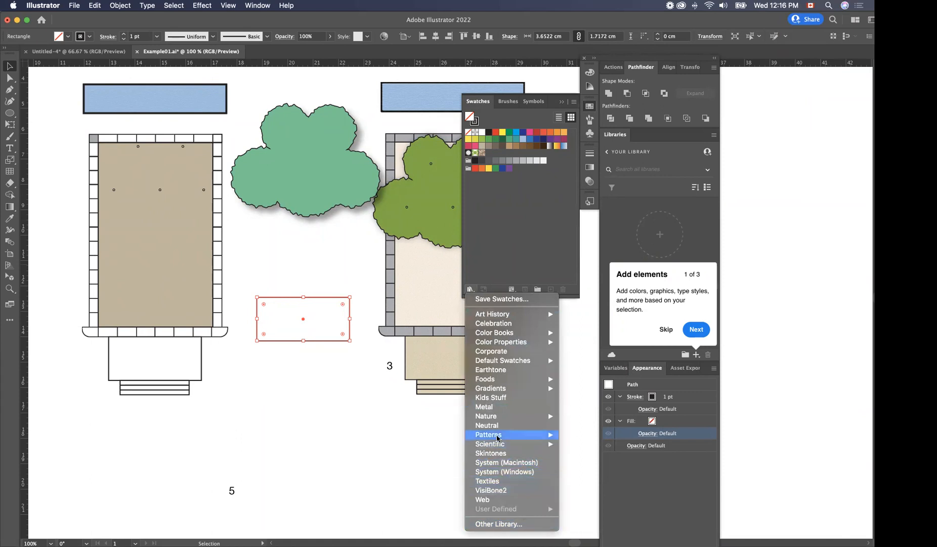
pyautogui.moveTo(498, 435)
pyautogui.moveTo(592, 435)
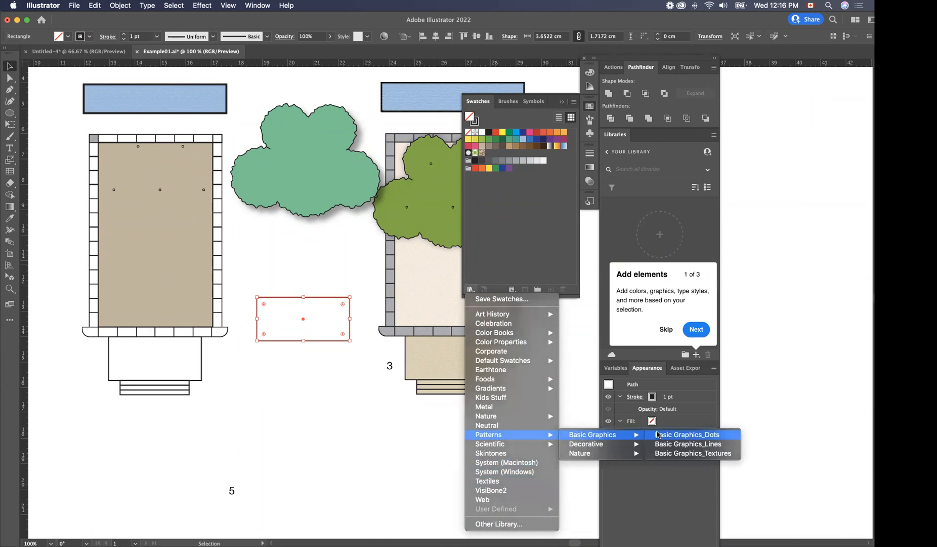
pyautogui.click(658, 435)
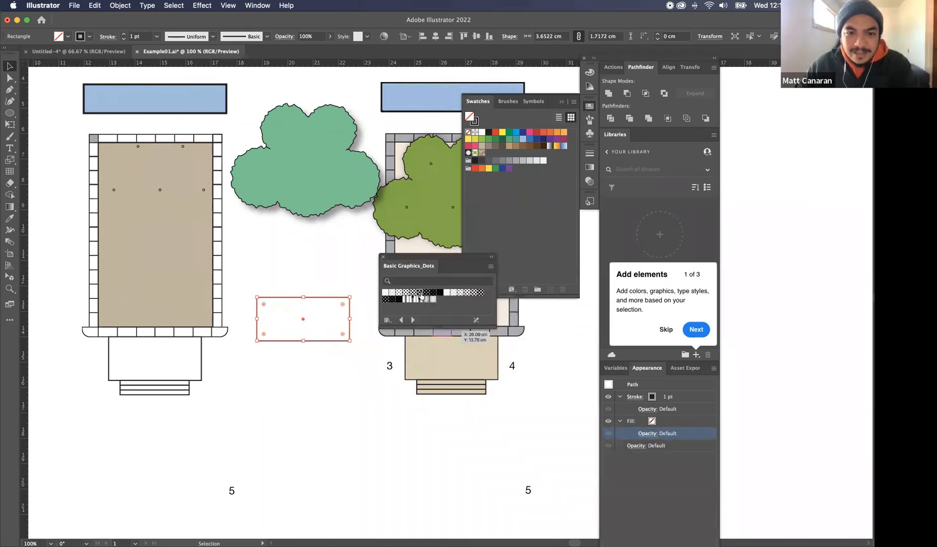
pyautogui.click(420, 294)
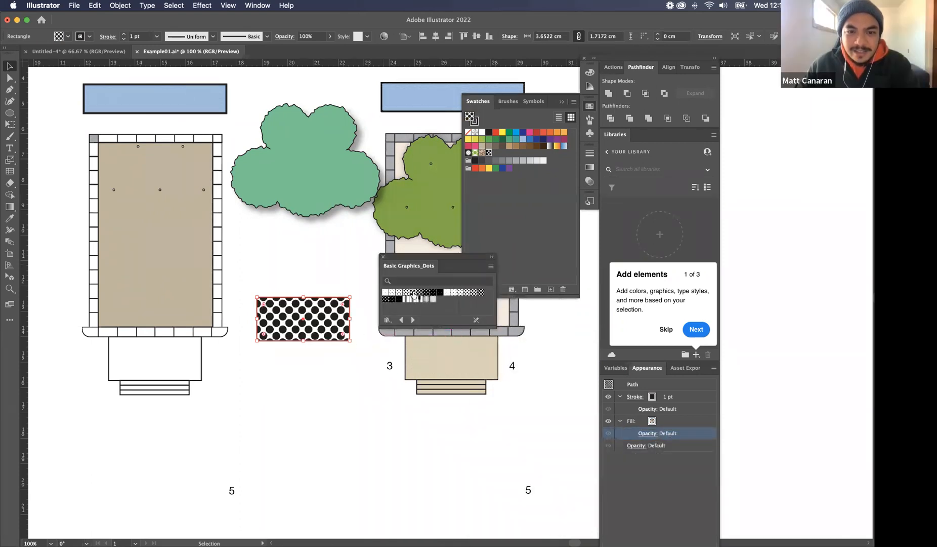
pyautogui.click(414, 295)
pyautogui.click(386, 293)
pyautogui.click(398, 297)
pyautogui.click(415, 298)
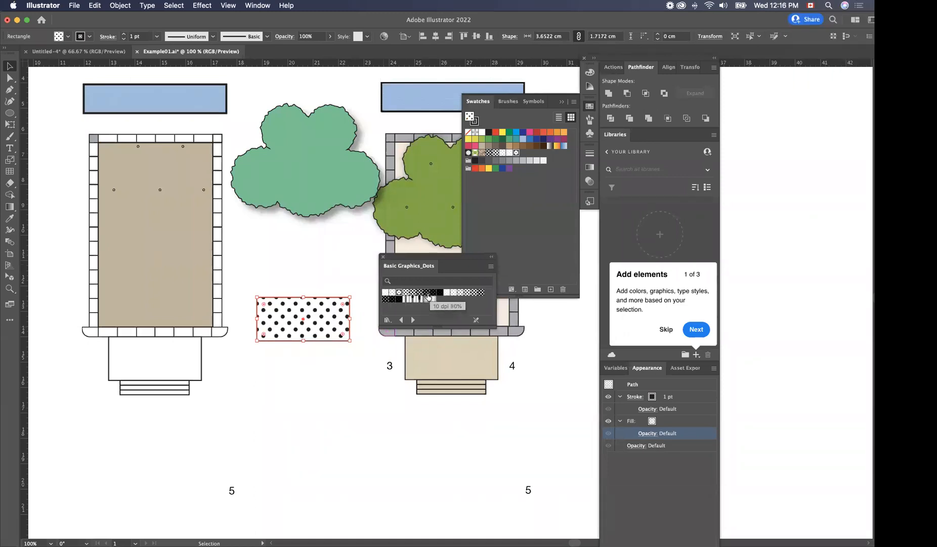
# Look over the Decorative pattern libraries, and fill the rectangle with the black pattern of small white dots from Basic Graphics_Dots
pyautogui.click(387, 319)
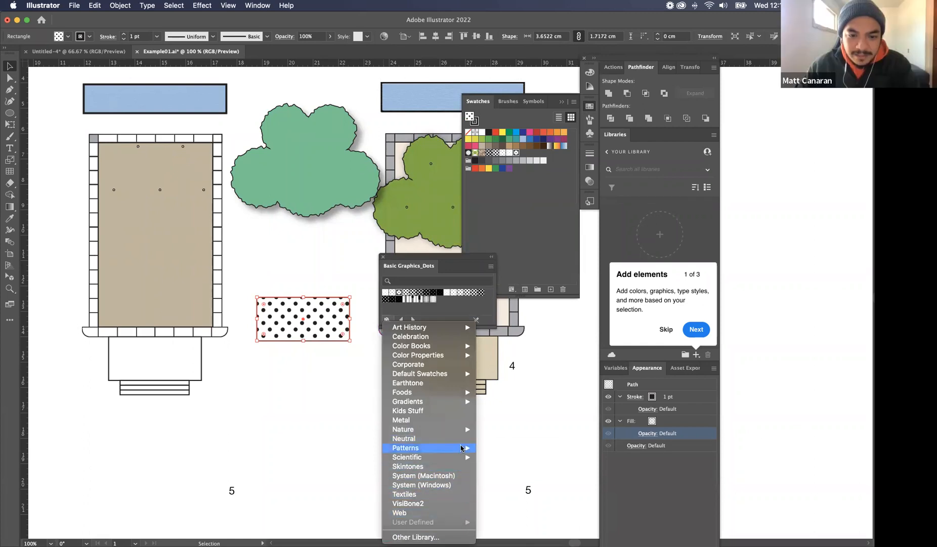
pyautogui.moveTo(462, 447)
pyautogui.moveTo(523, 450)
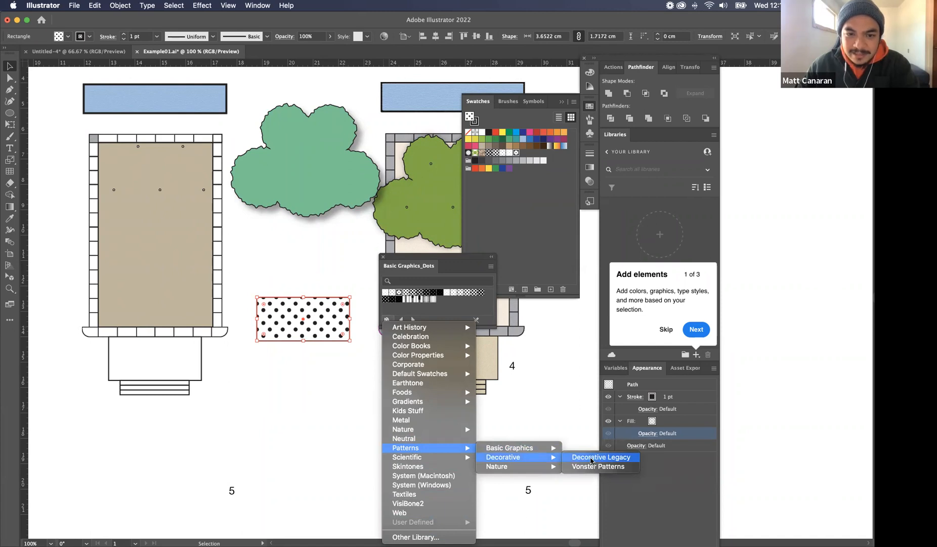
pyautogui.click(441, 292)
pyautogui.click(442, 292)
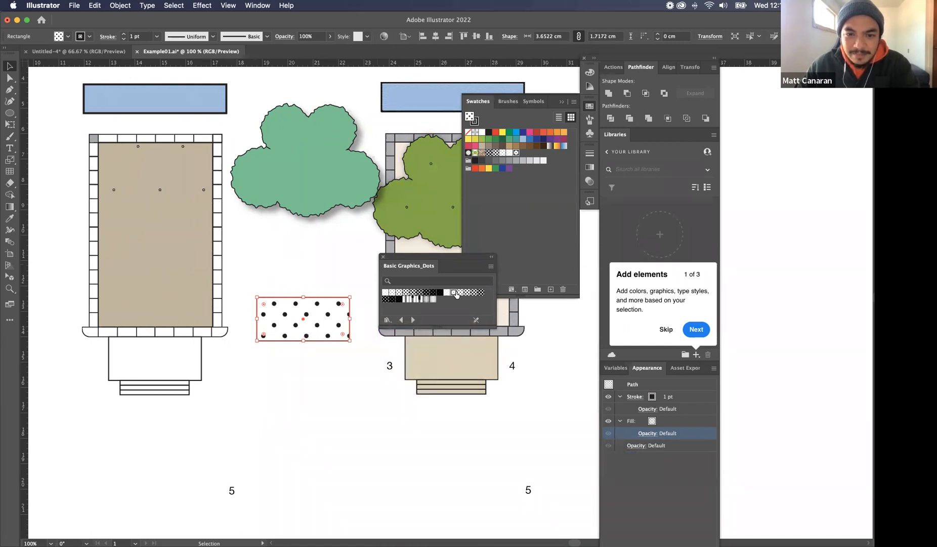
pyautogui.click(442, 293)
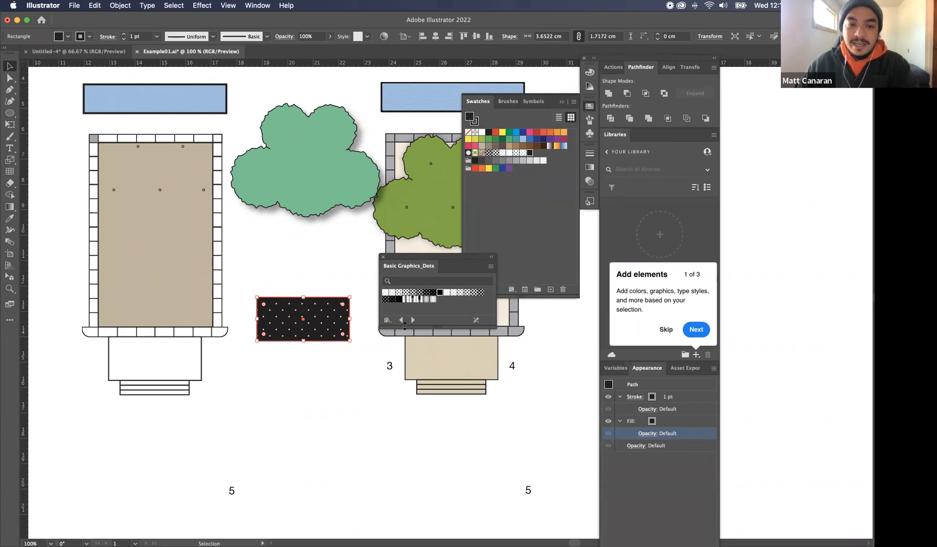
# Look over the pattern library categories without loading one, and deselect the dotted rectangle
pyautogui.click(387, 320)
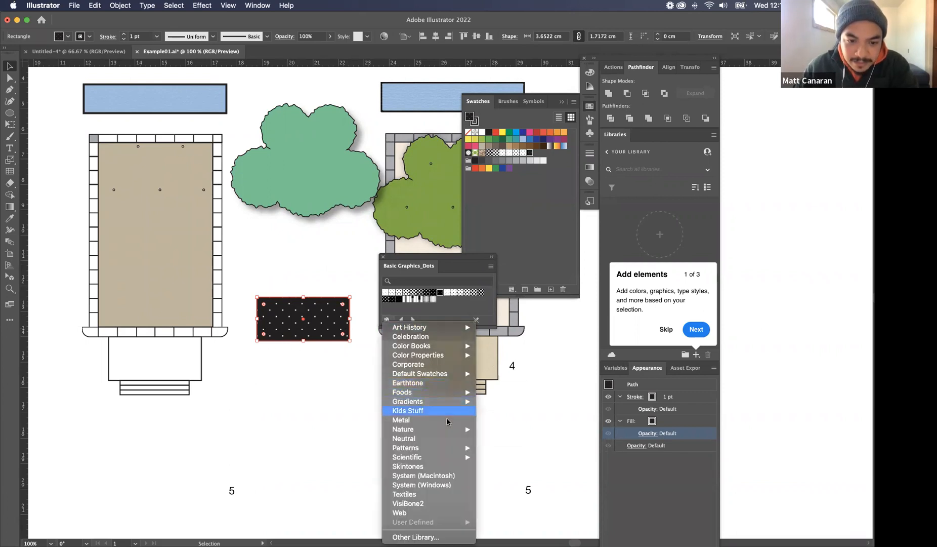
pyautogui.moveTo(444, 447)
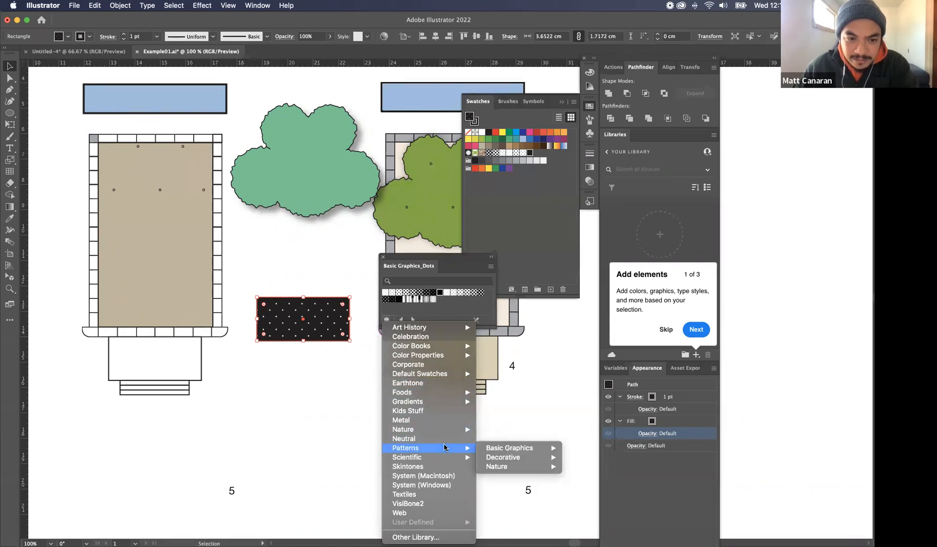
pyautogui.click(299, 358)
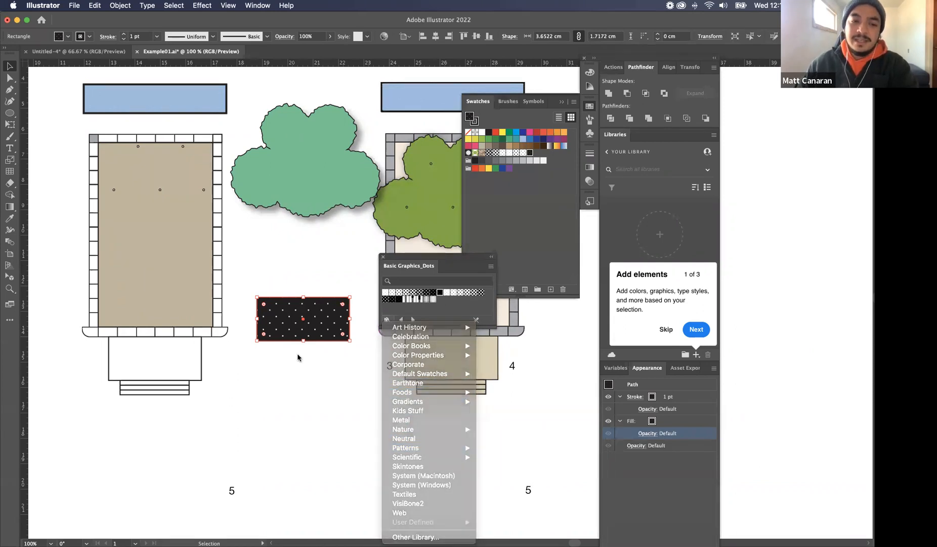
pyautogui.click(309, 365)
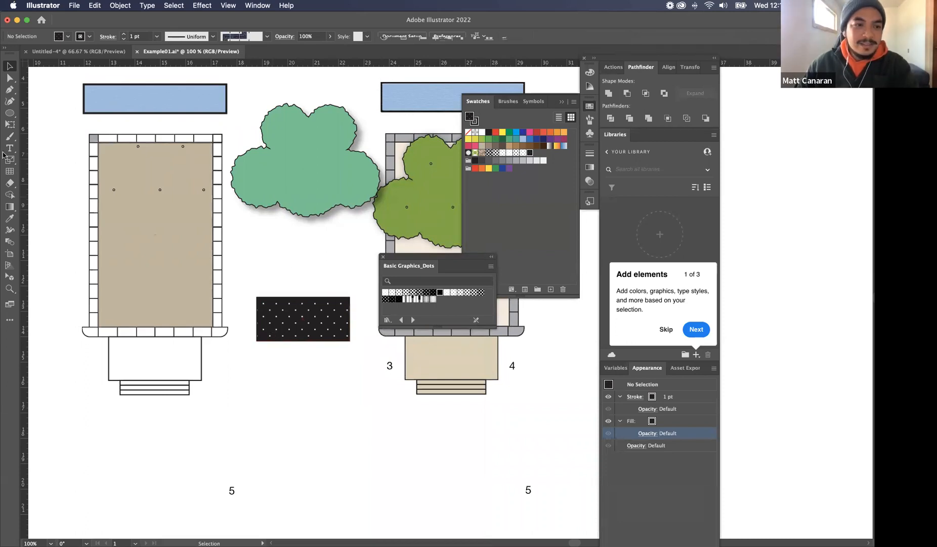
# Try a short Paintbrush stroke with the Denim Seam brush just above the dotted rectangle, and undo it
pyautogui.click(9, 136)
pyautogui.moveTo(299, 268); pyautogui.dragTo(304, 269)
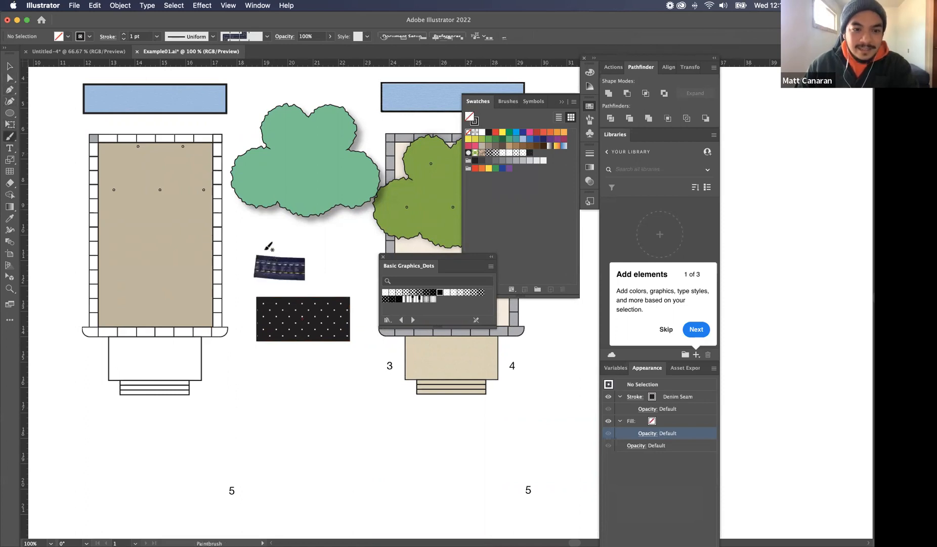
pyautogui.press('super+z')
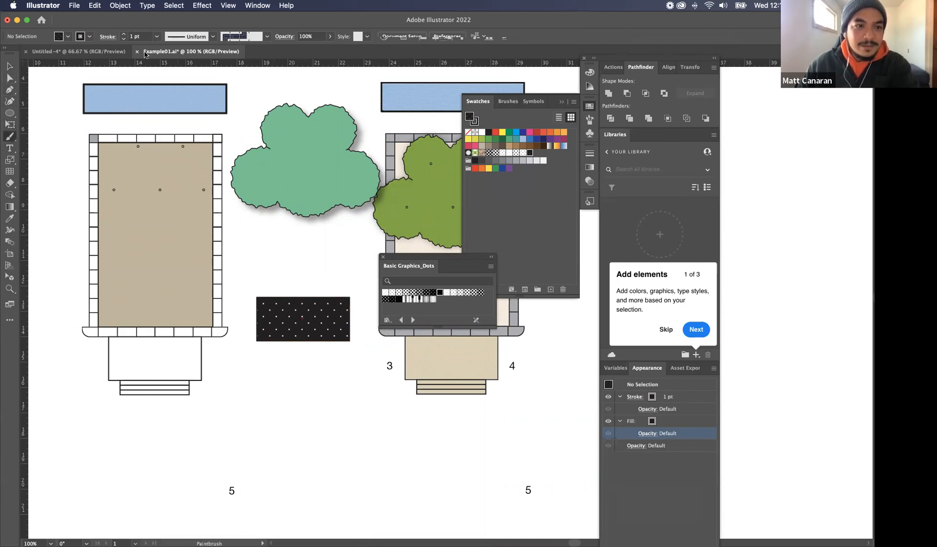
# Paint a horizontal stroke with three shorter strokes fanning up from its middle, using the 5 pt. Round brush, between the teal canopy and dotted rectangle
pyautogui.click(88, 37)
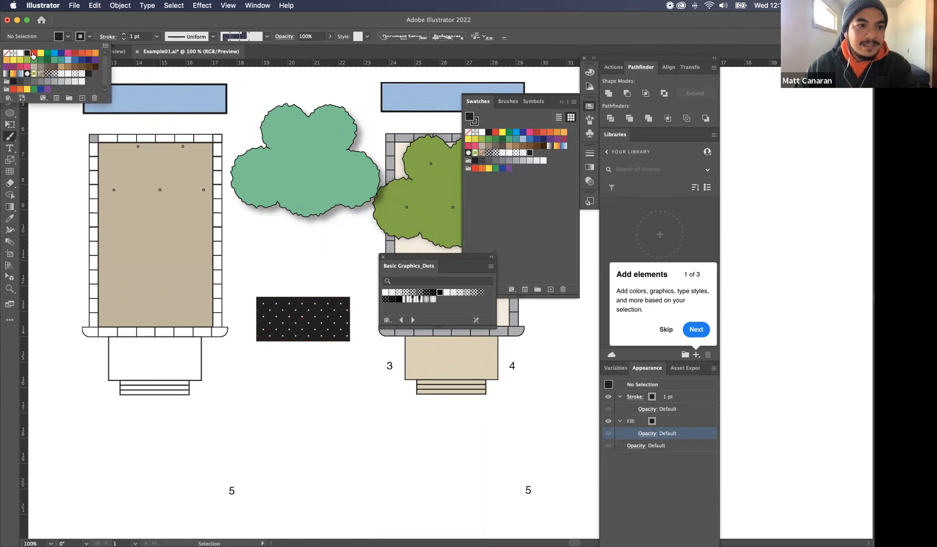
pyautogui.click(231, 40)
pyautogui.click(231, 39)
pyautogui.click(181, 59)
pyautogui.moveTo(252, 254); pyautogui.dragTo(311, 256)
pyautogui.moveTo(265, 232)
pyautogui.mouseDown()
pyautogui.moveTo(285, 253)
pyautogui.moveTo(307, 233)
pyautogui.moveTo(284, 254)
pyautogui.mouseUp()
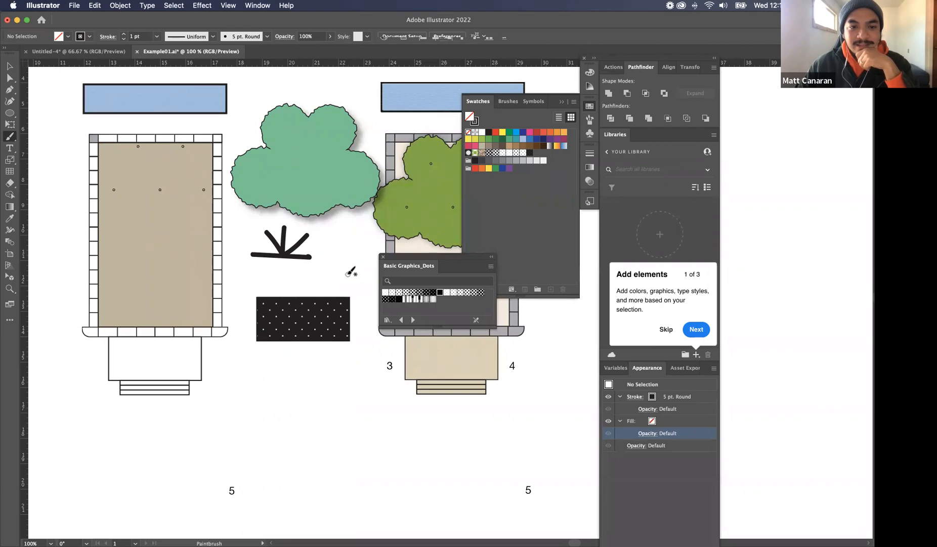
# Select the dotted rectangle and look through the list of available swatch libraries without loading one
pyautogui.press('v')
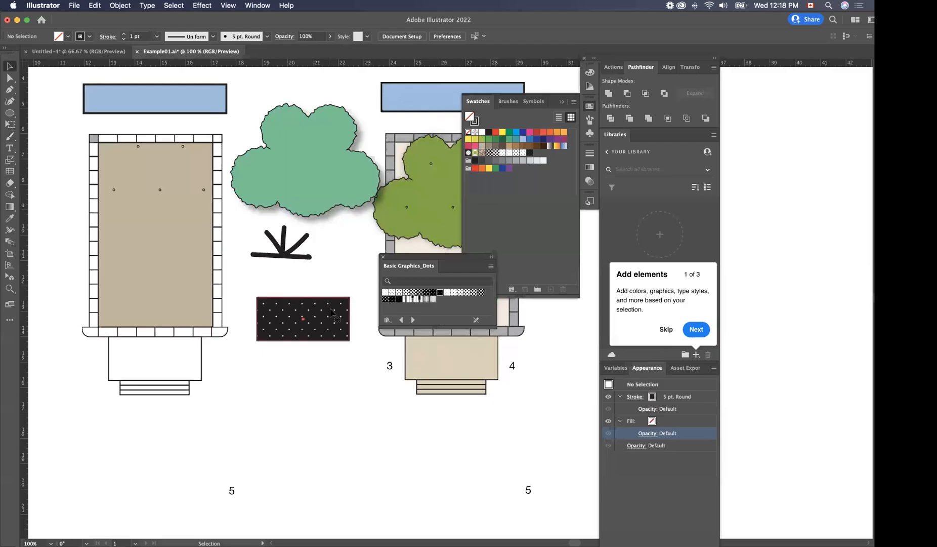
pyautogui.click(332, 312)
pyautogui.click(388, 320)
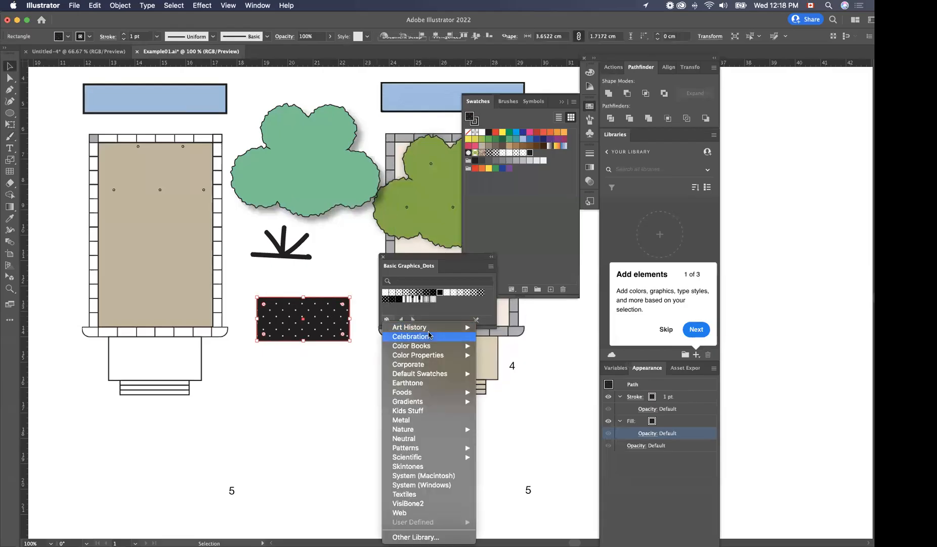
pyautogui.moveTo(455, 404)
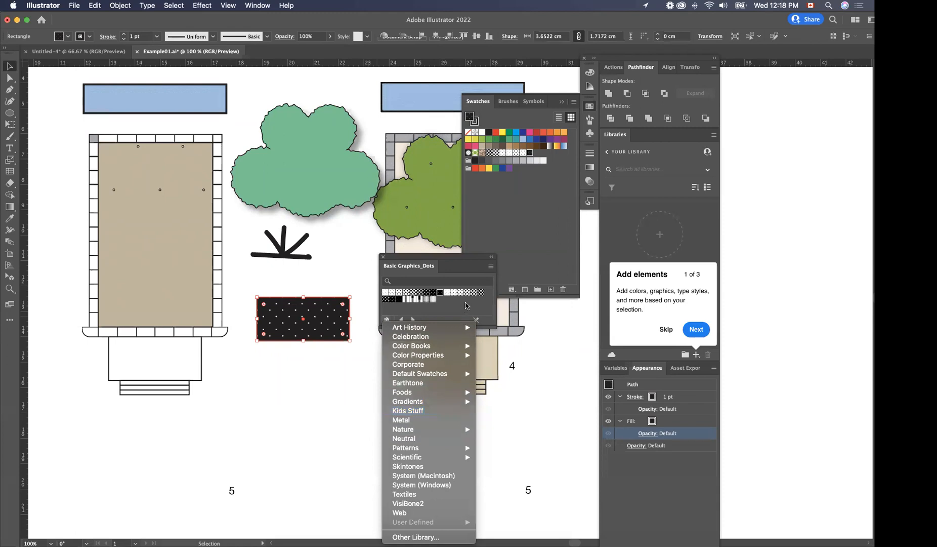
pyautogui.click(465, 302)
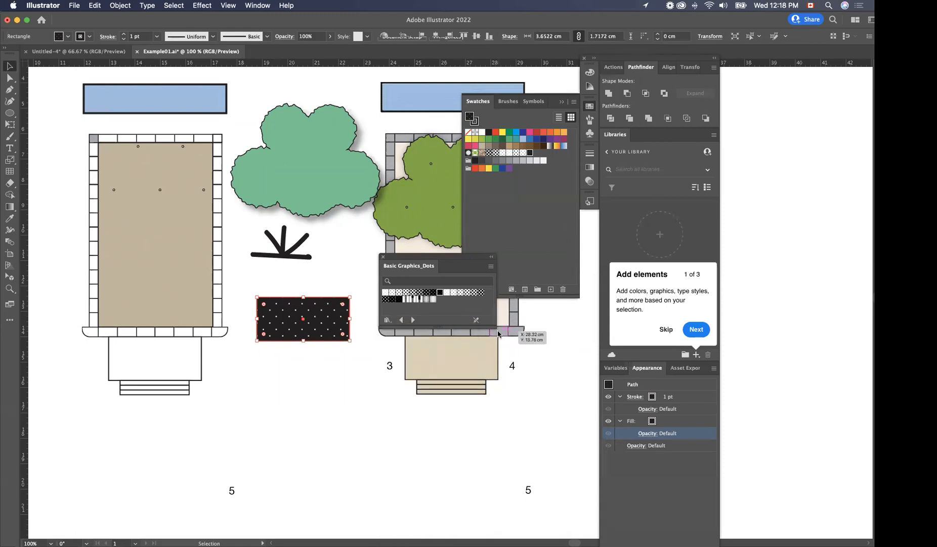
# Examine the folders offered for loading another swatch library from disk, and close the file dialog without opening one
pyautogui.click(387, 319)
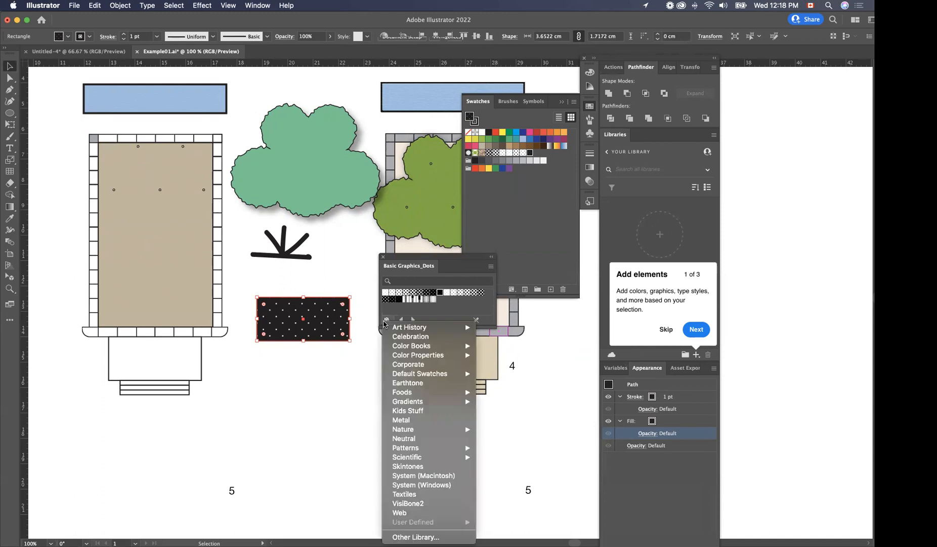
pyautogui.click(415, 537)
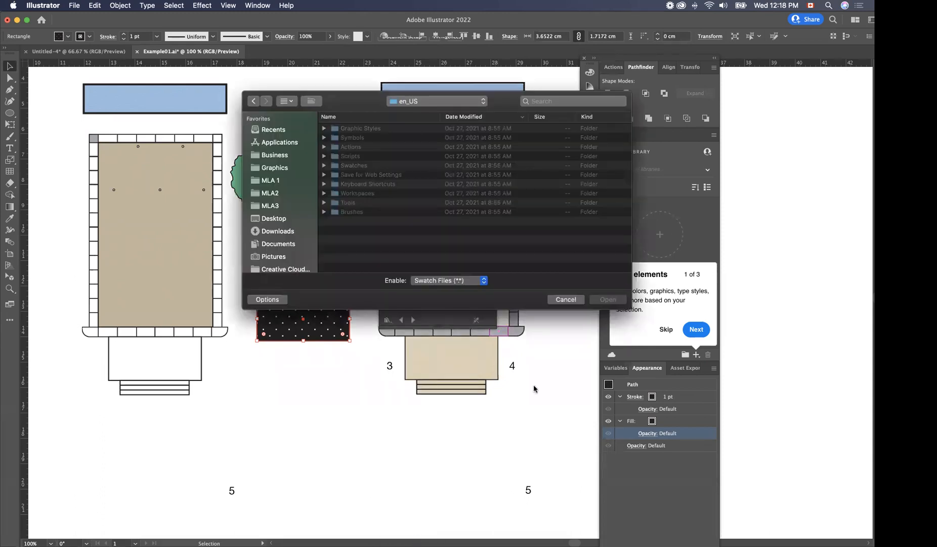
pyautogui.moveTo(355, 92); pyautogui.dragTo(612, 139)
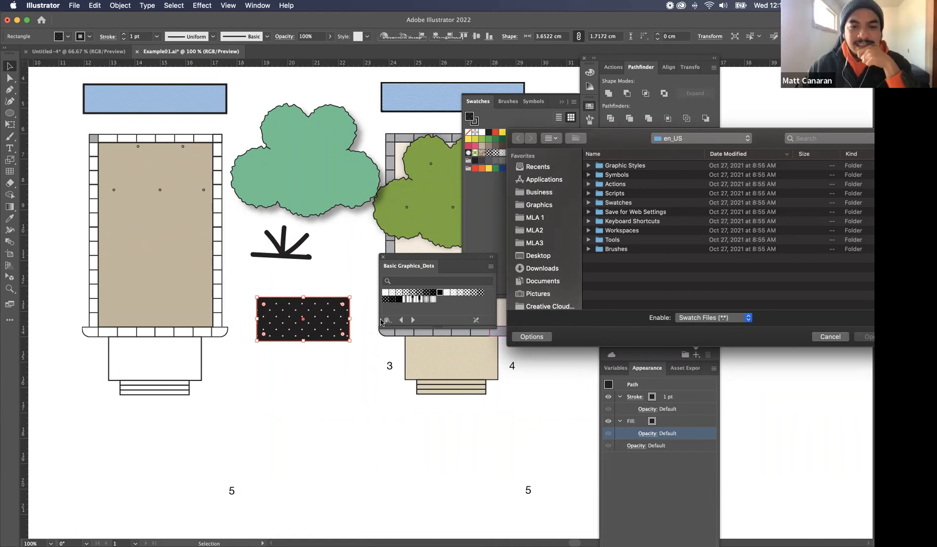
pyautogui.click(831, 337)
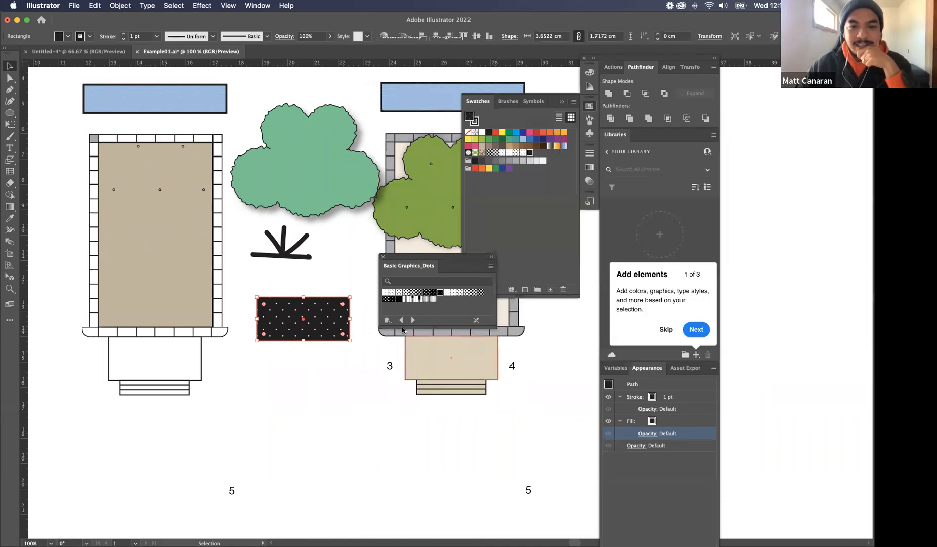
pyautogui.click(388, 320)
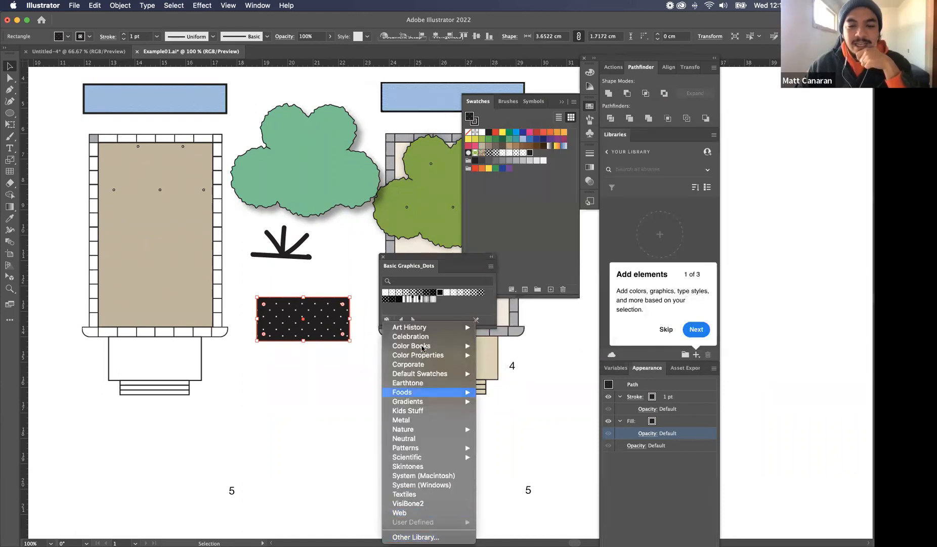
pyautogui.click(446, 537)
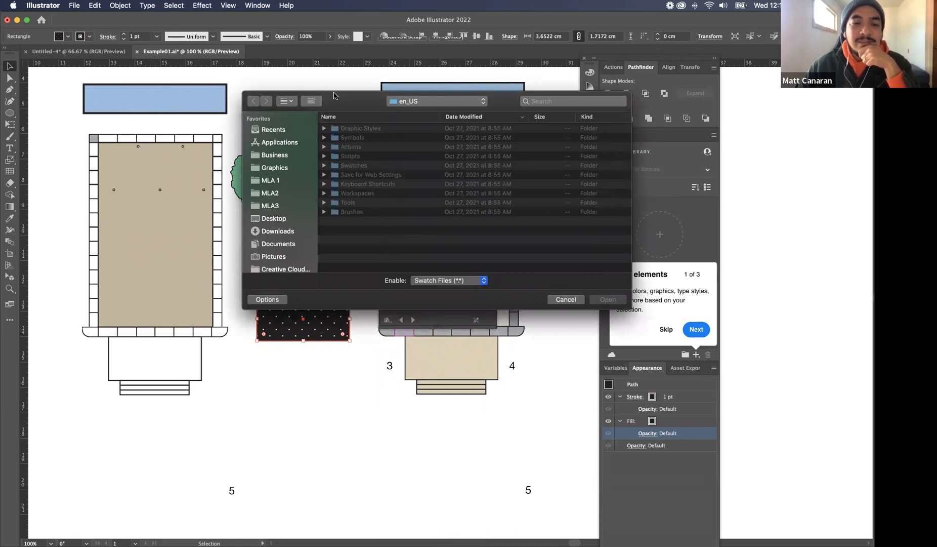
pyautogui.click(566, 299)
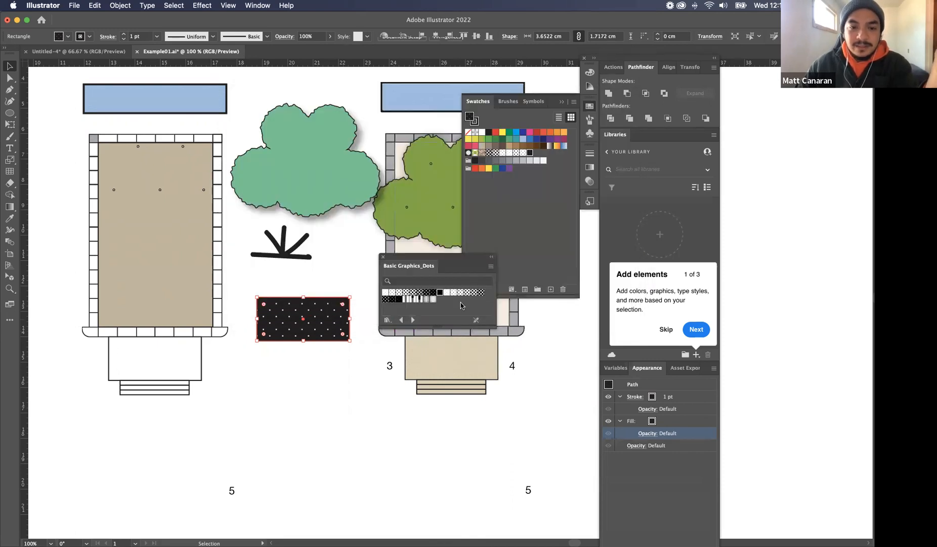